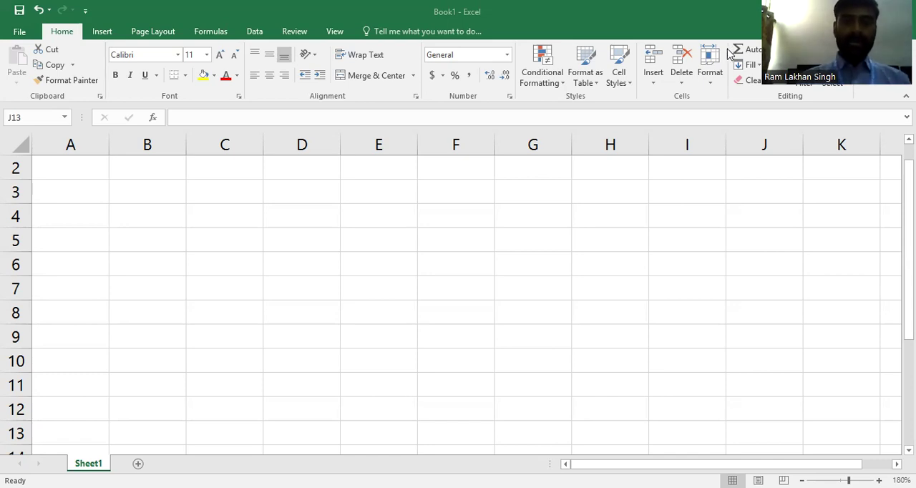
- Enter the heading "name of employee" in cell A2
left_click(80, 165)
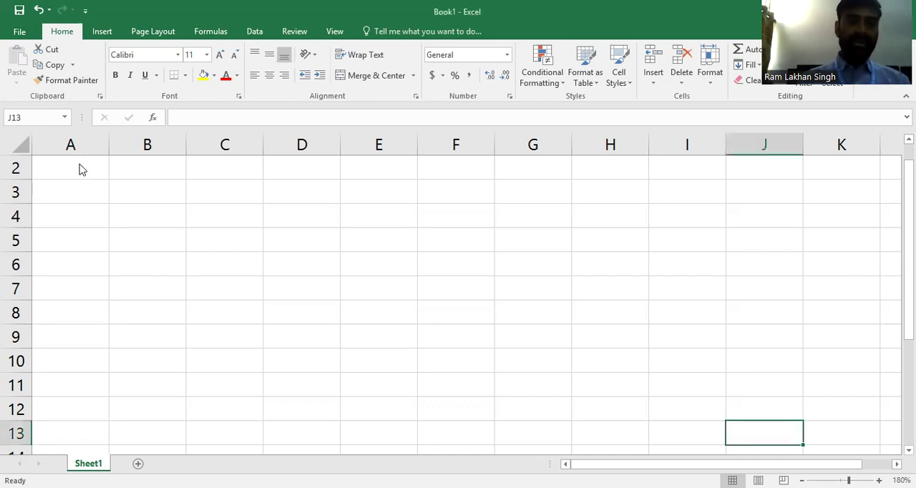
left_click(80, 164)
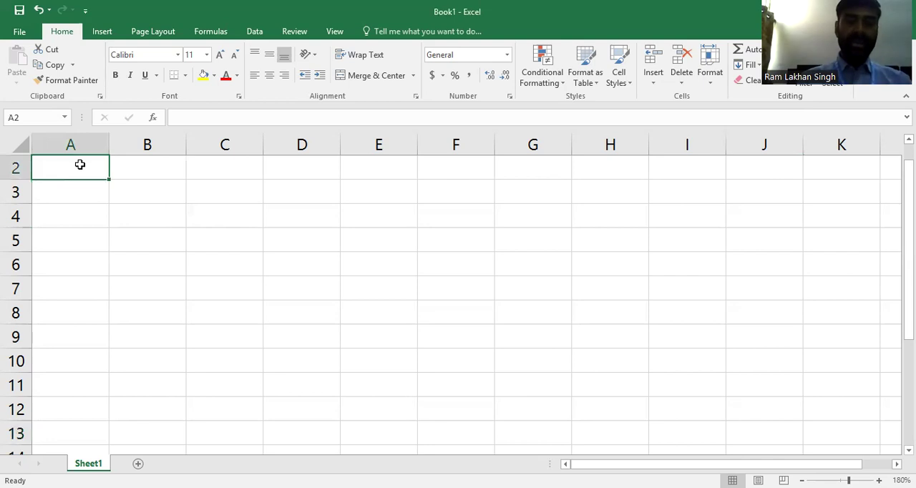
type("name ")
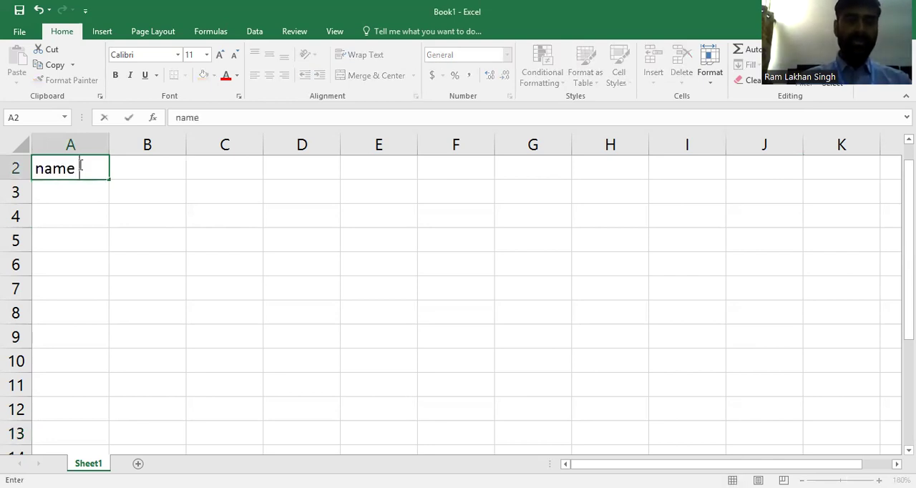
type("of ")
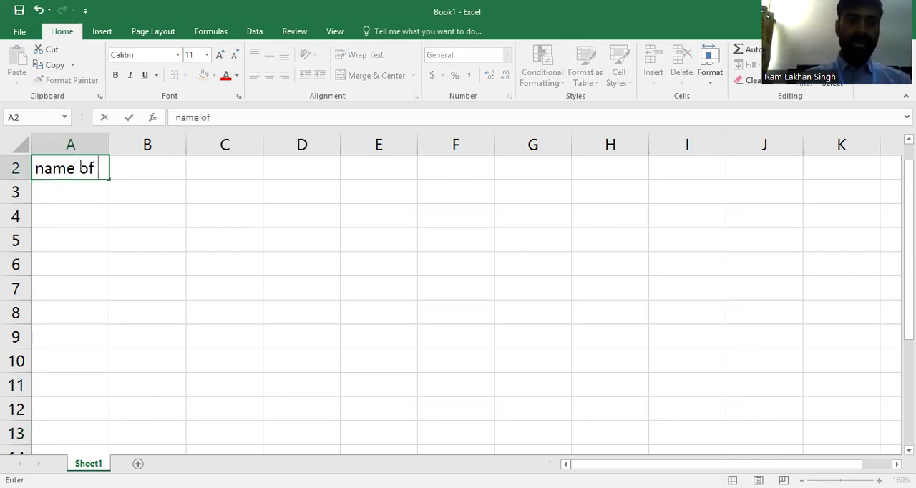
type("emplo")
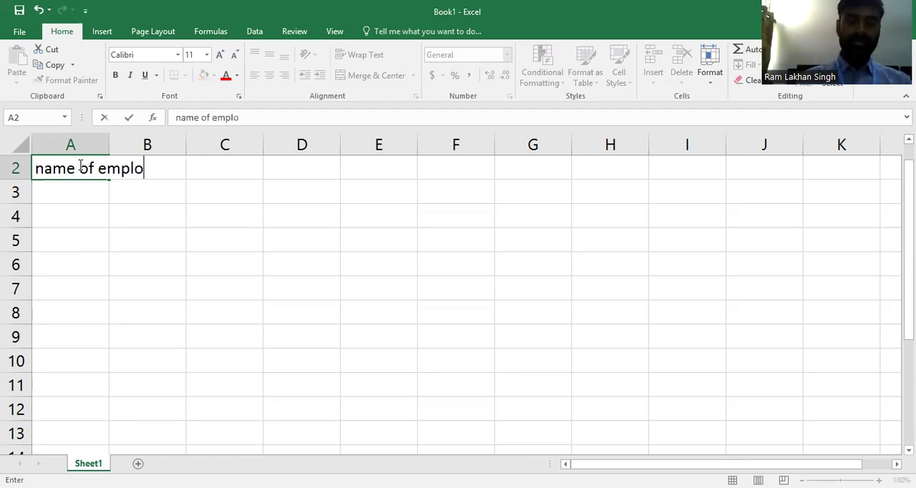
type("yee")
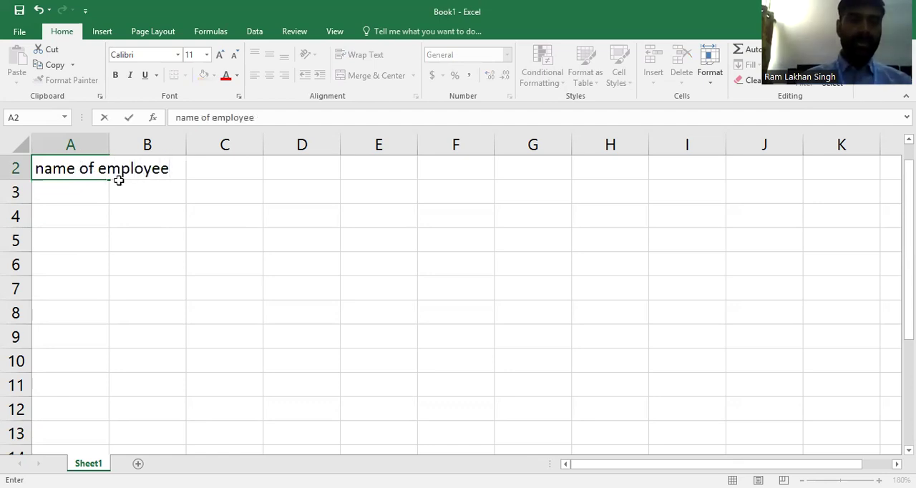
- Wrap the text of the "name of employee" heading in A2 and align it to the top of the cell
left_click(106, 144)
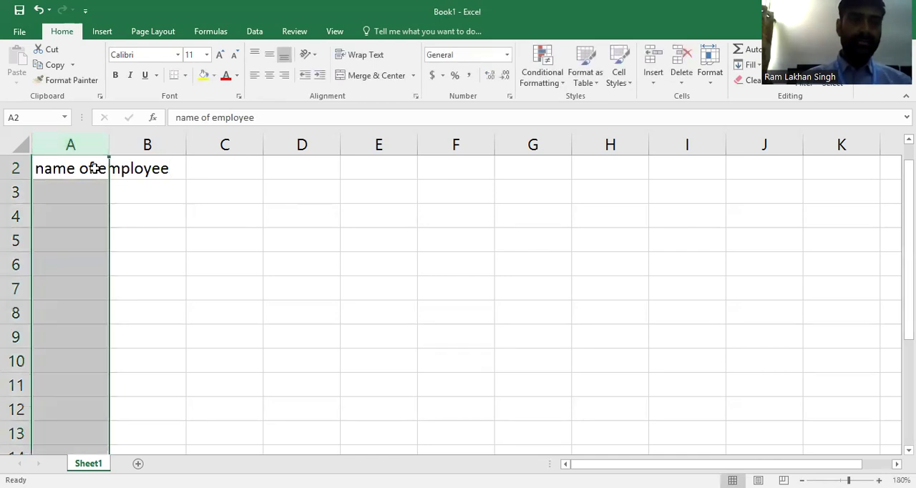
left_click(95, 168)
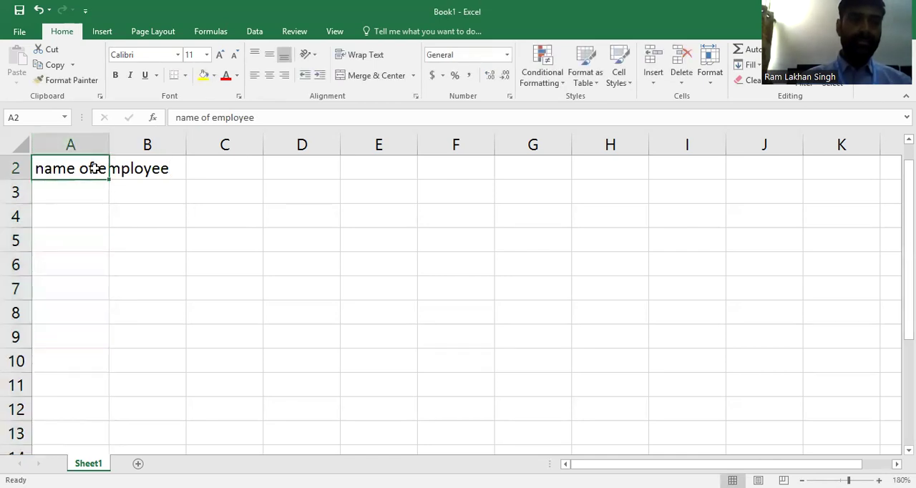
left_click(373, 47)
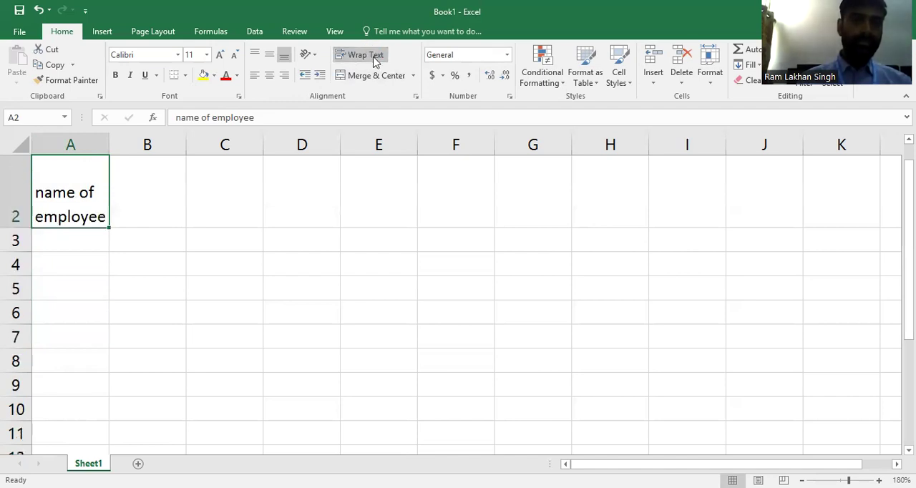
left_click(255, 56)
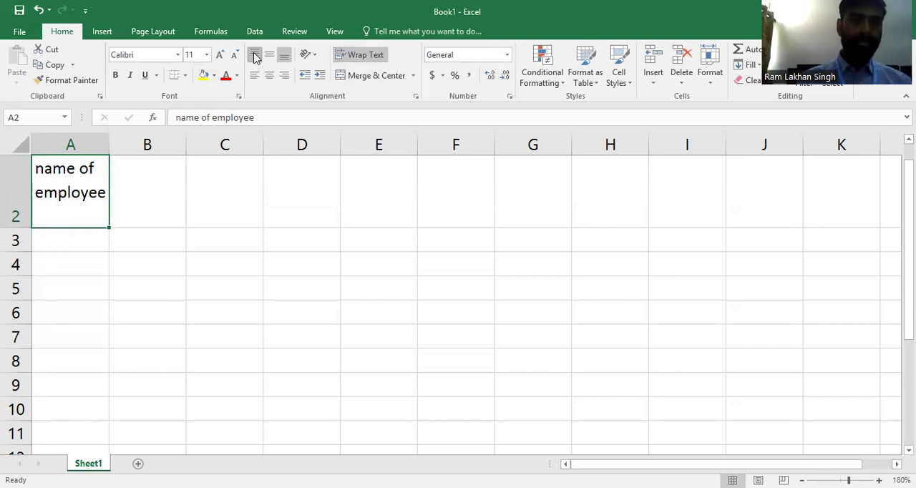
- Enter the heading "department" in cell B2
left_click(133, 176)
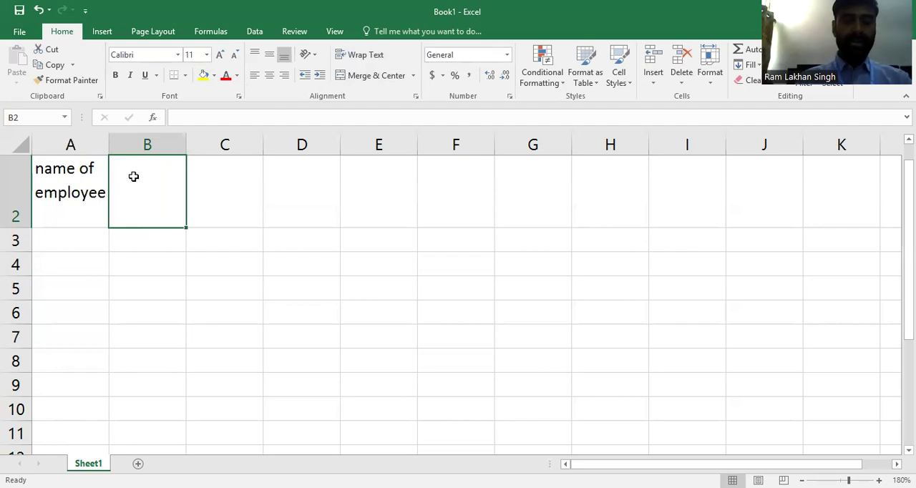
type("dep")
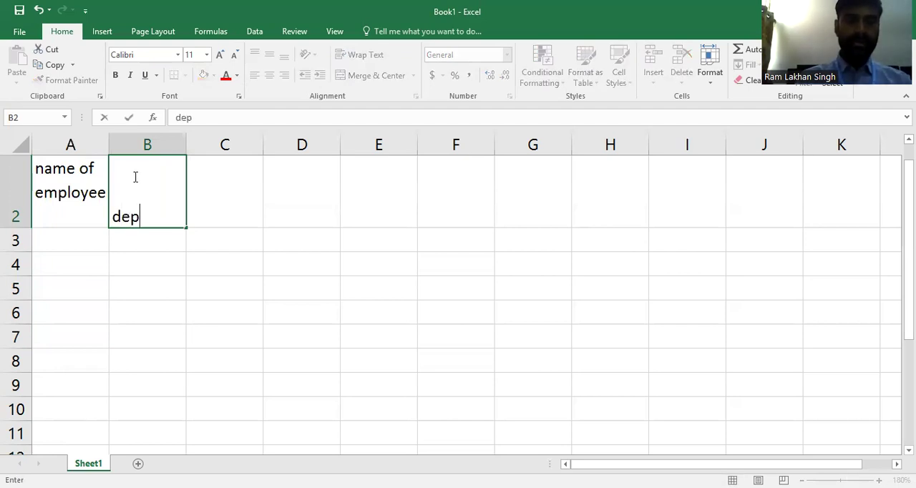
type("a")
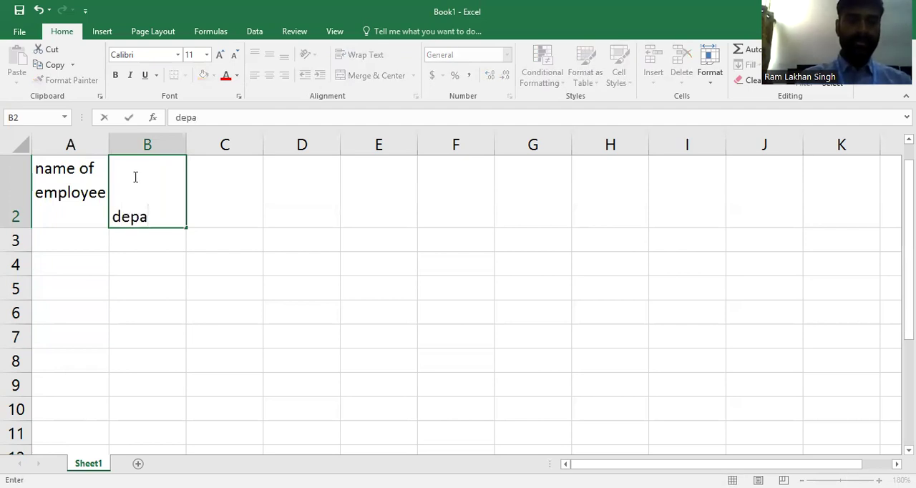
type("r")
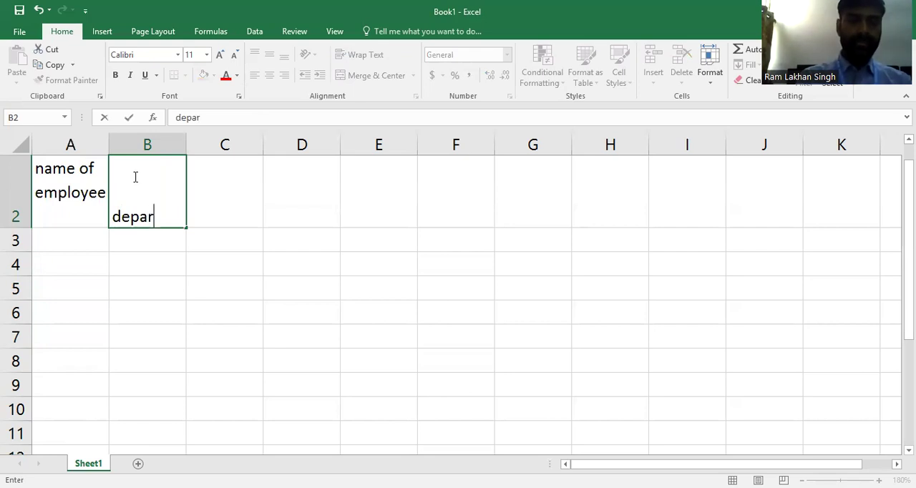
type("tment")
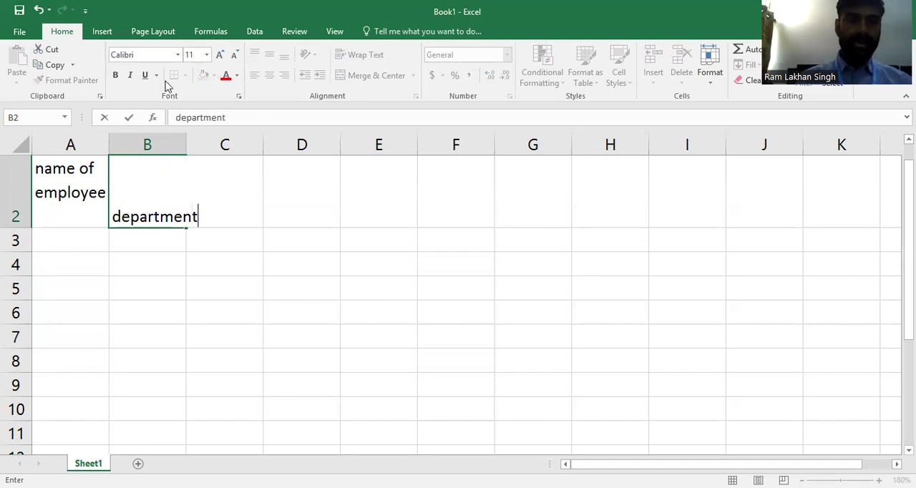
left_click(164, 271)
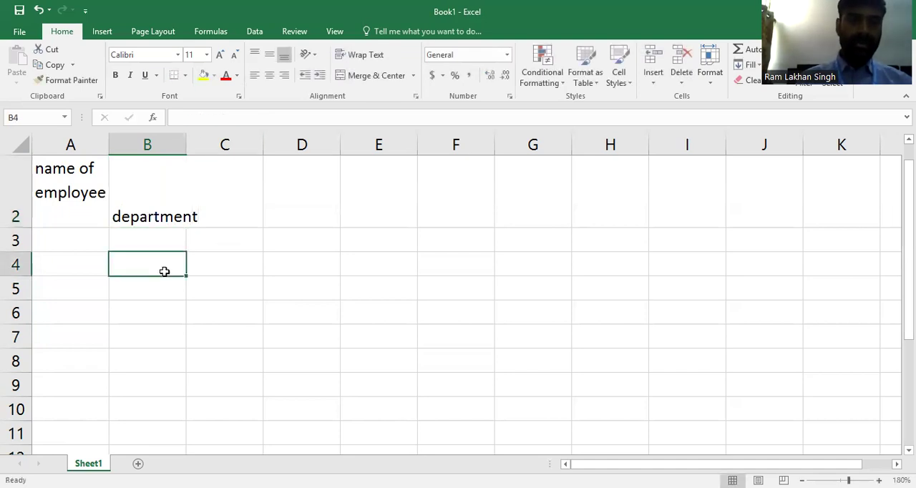
- Widen column B to fit the "department" heading and top-align the heading in B2
left_click(158, 203)
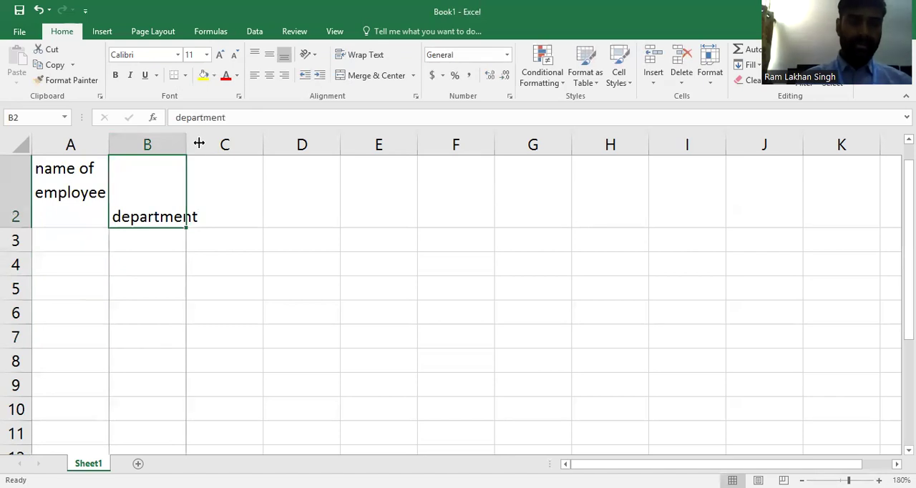
double_click(199, 144)
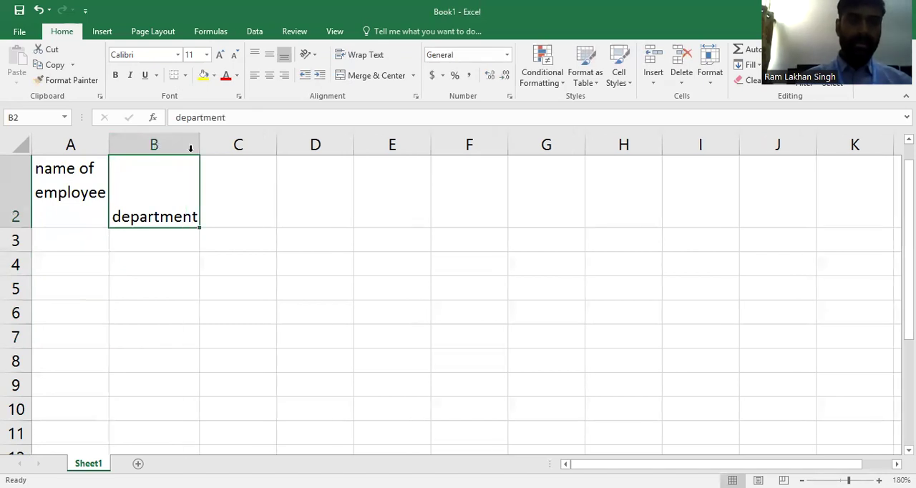
left_click(259, 53)
- Enter the heading "city" in cell C2 and align it to the top of the cell
left_click(254, 190)
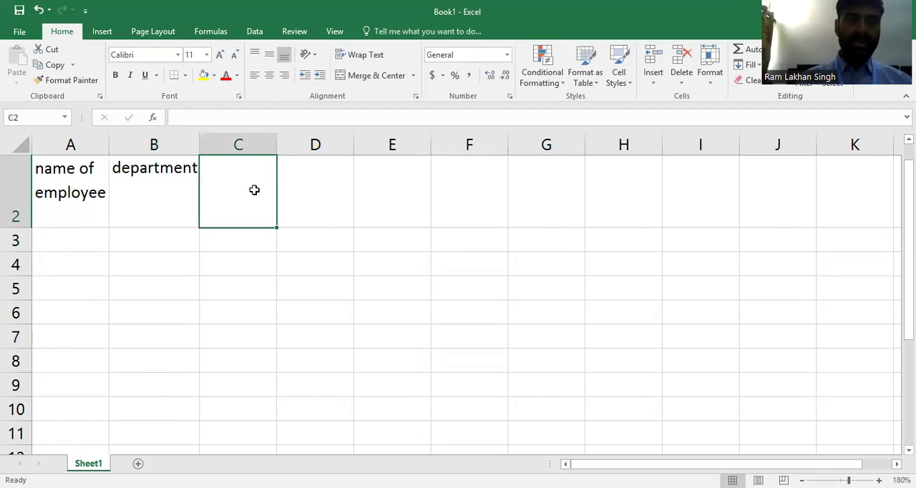
type("city")
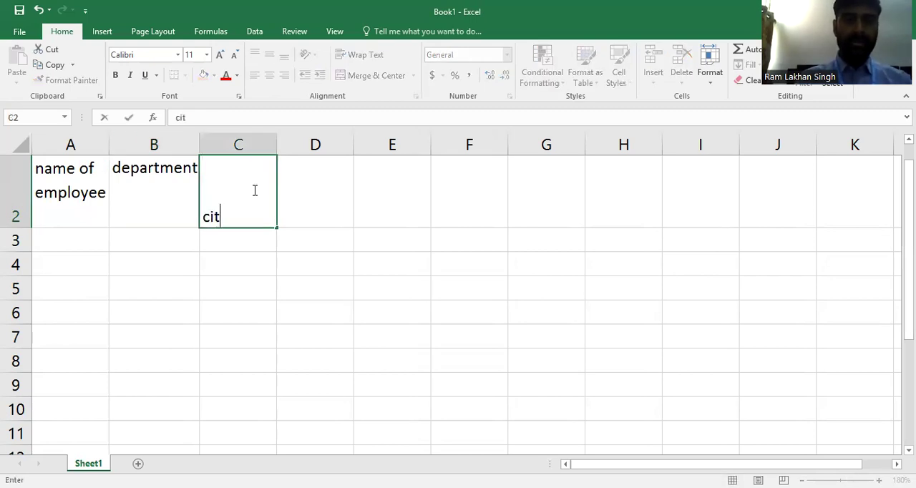
left_click(286, 250)
left_click(239, 212)
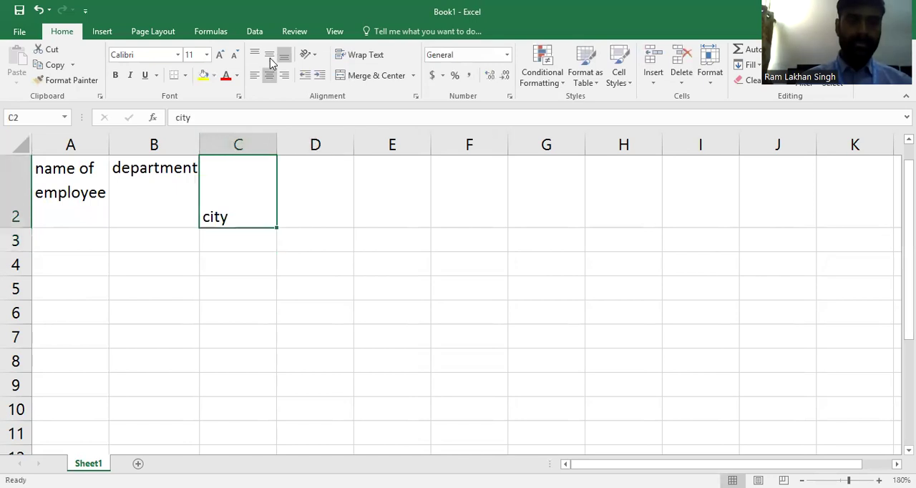
left_click(257, 56)
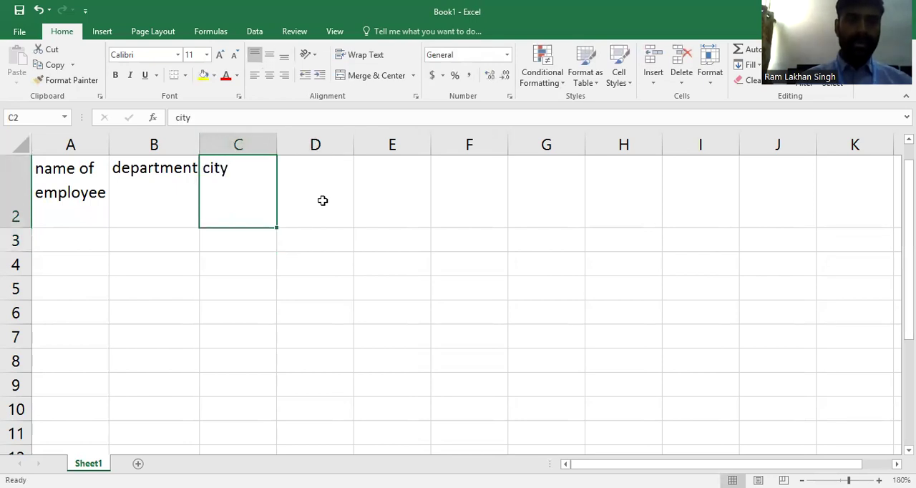
- Enter the heading "salary" in cell D2 and align it to the top of the cell
left_click(323, 201)
type("sa")
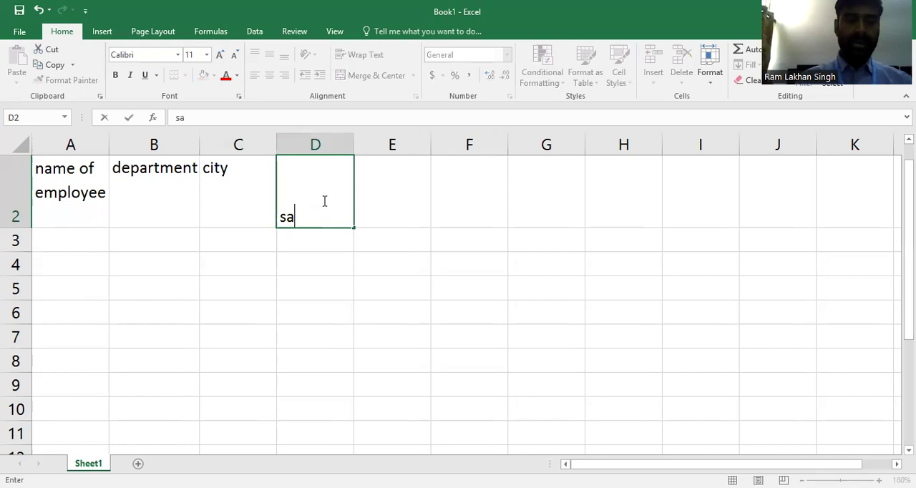
type("lary")
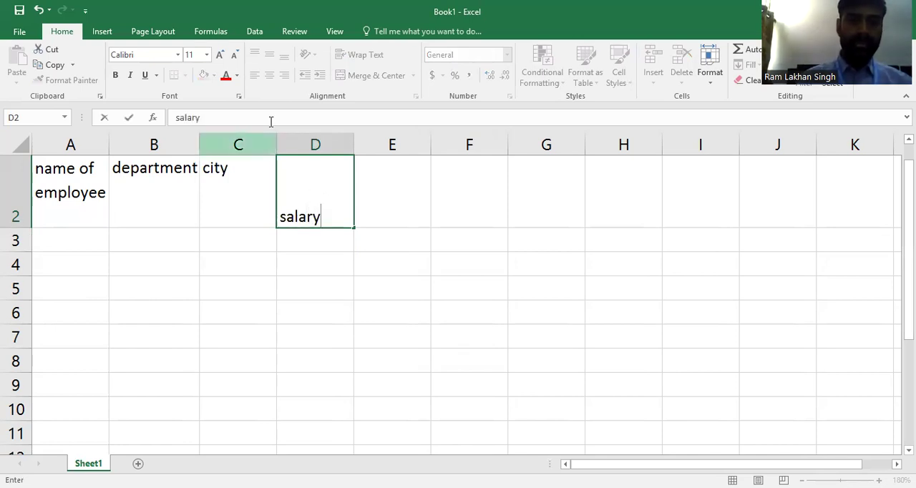
left_click(300, 256)
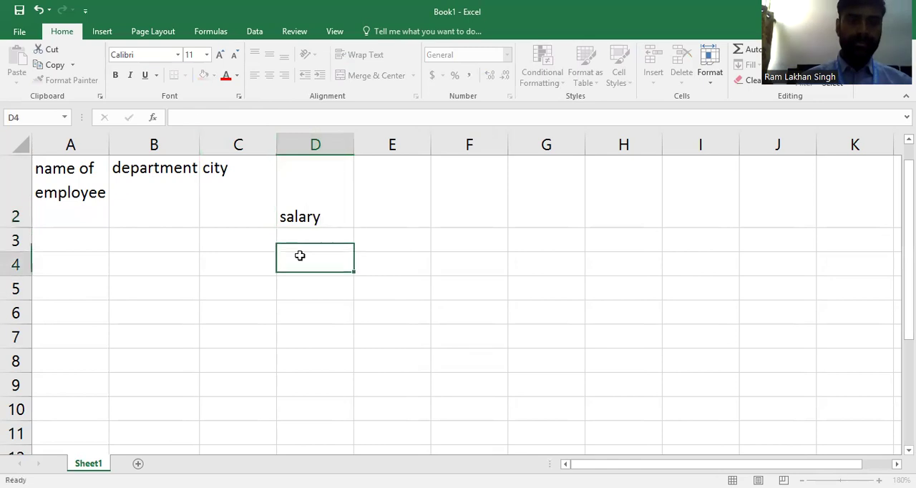
left_click(301, 212)
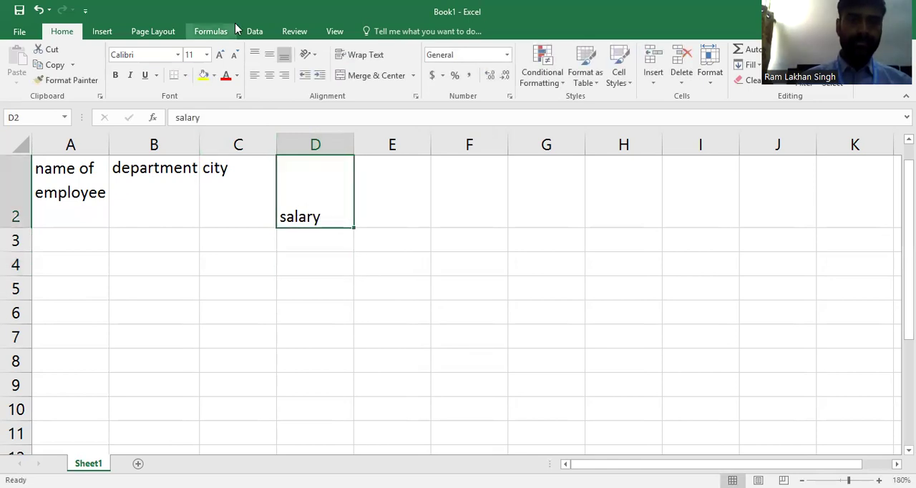
left_click(256, 57)
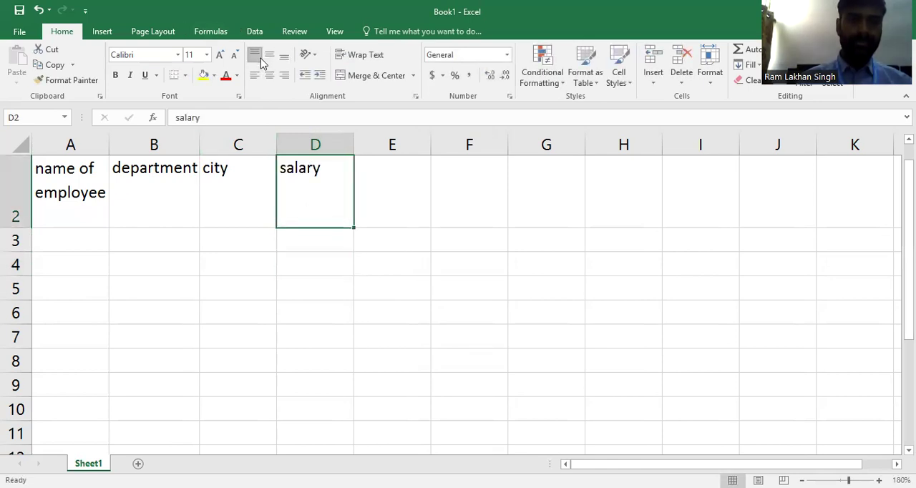
- Fill in four employees' first names under the "name of employee" heading, in cells A3 to A6
left_click(103, 239)
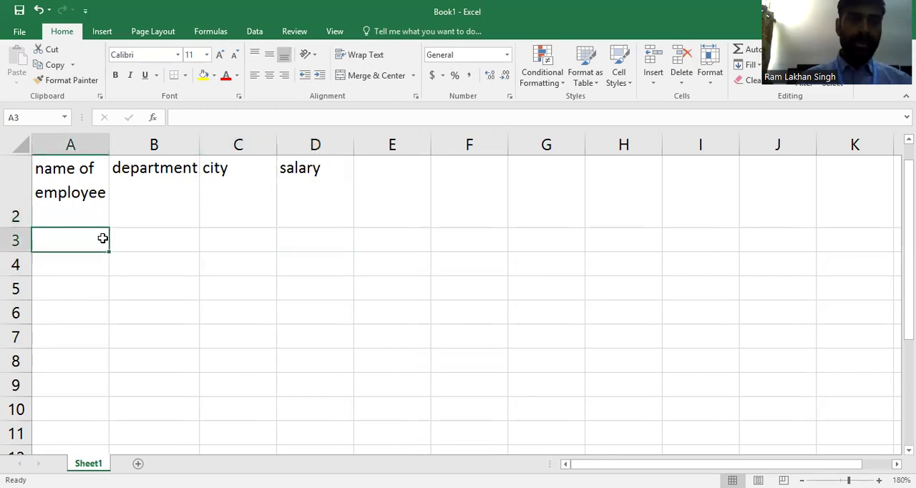
type("a")
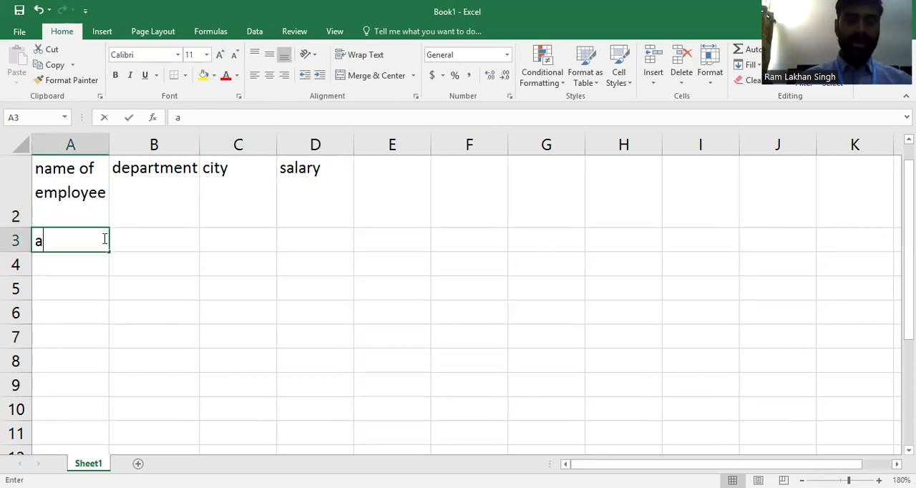
type("mit")
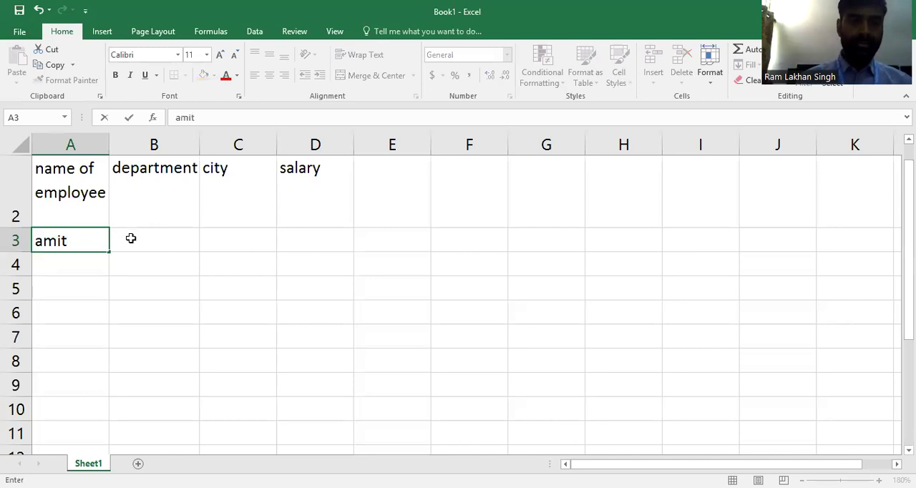
left_click(88, 264)
type("s")
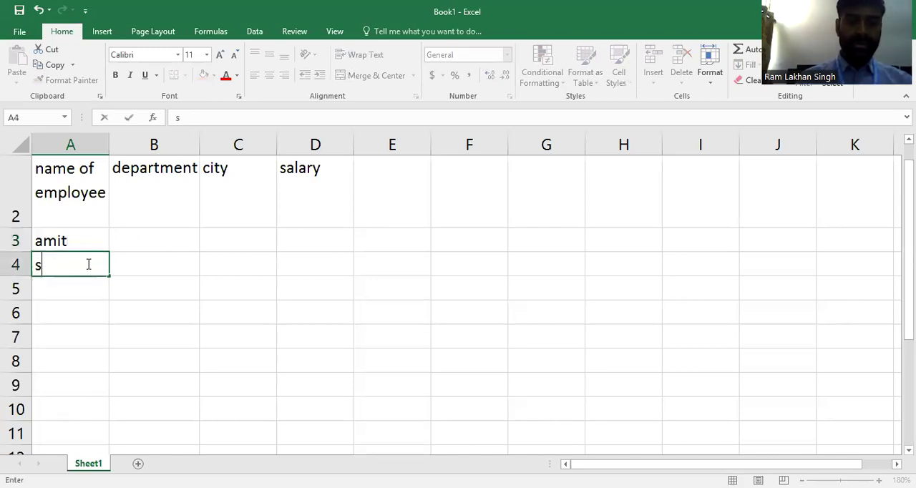
type("uraj")
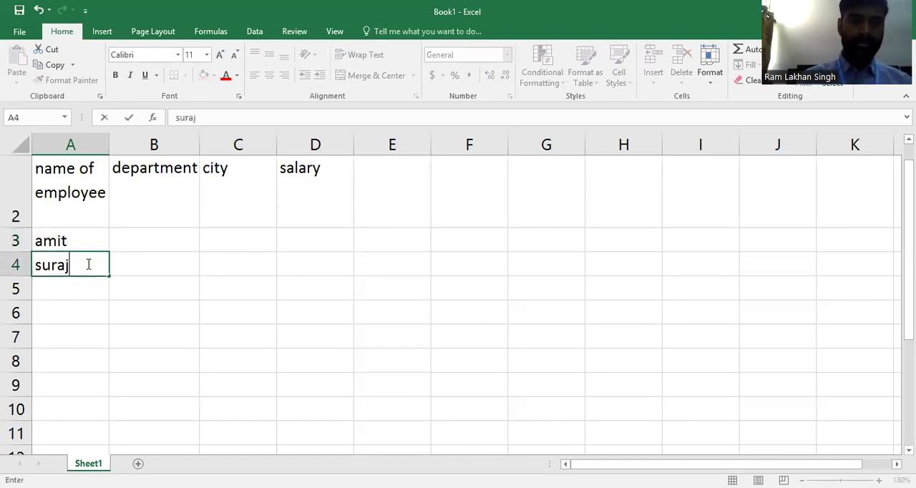
left_click(71, 294)
type("raju")
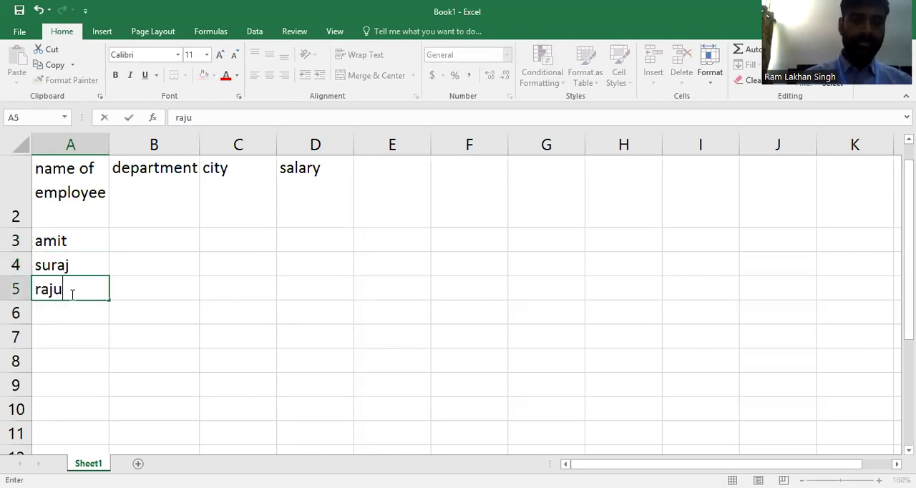
left_click(62, 319)
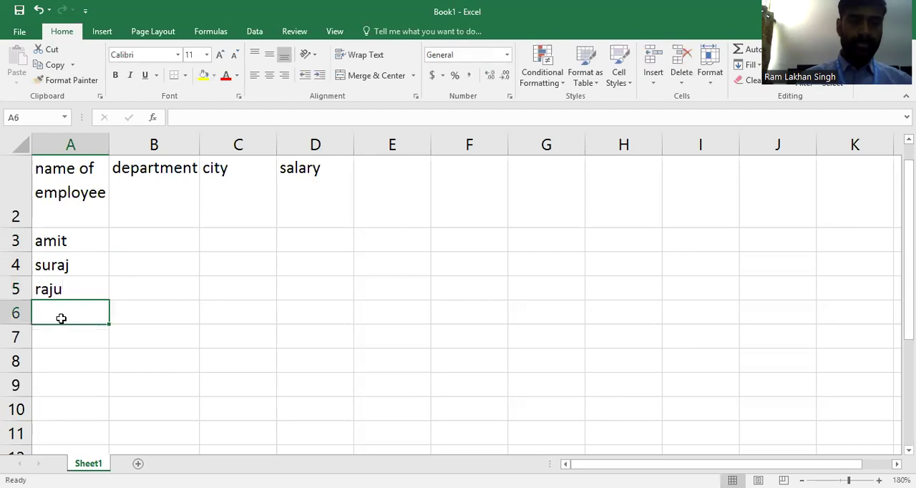
type("raju")
type("vi")
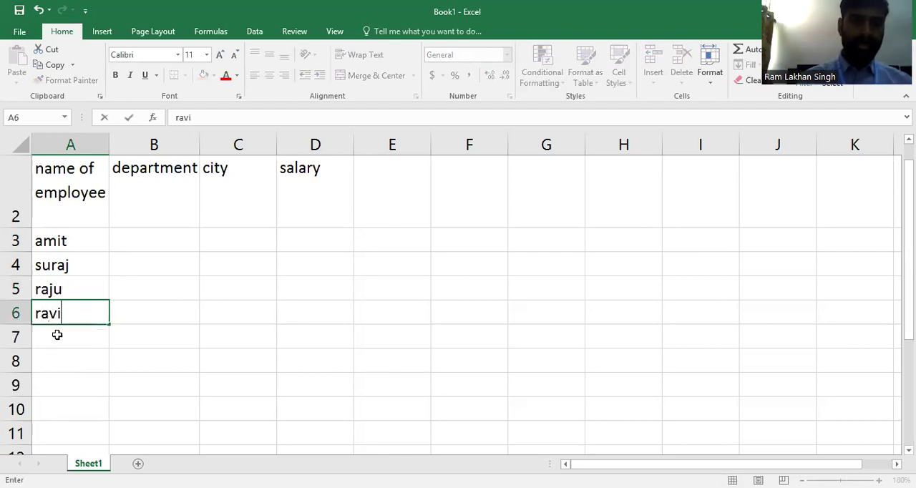
- Enter the fifth employee's first name in cell A7, under the "name of employee" heading
left_click(58, 335)
type("kes")
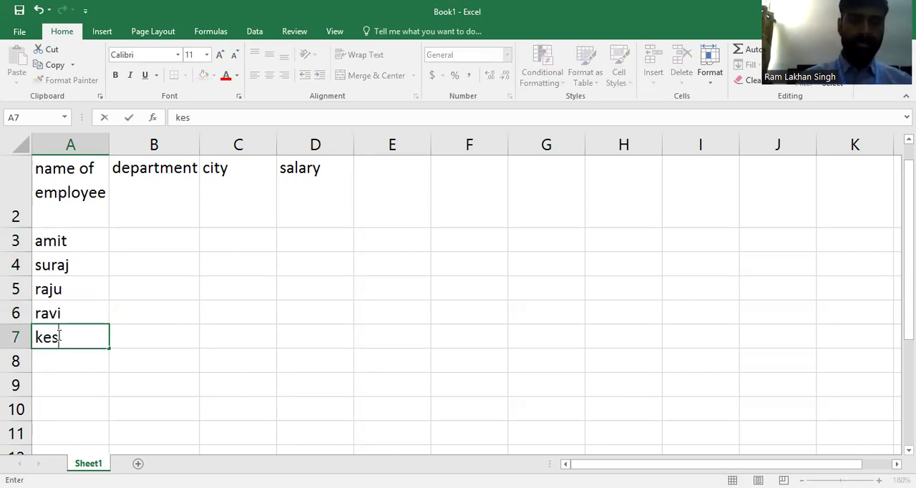
type("hav")
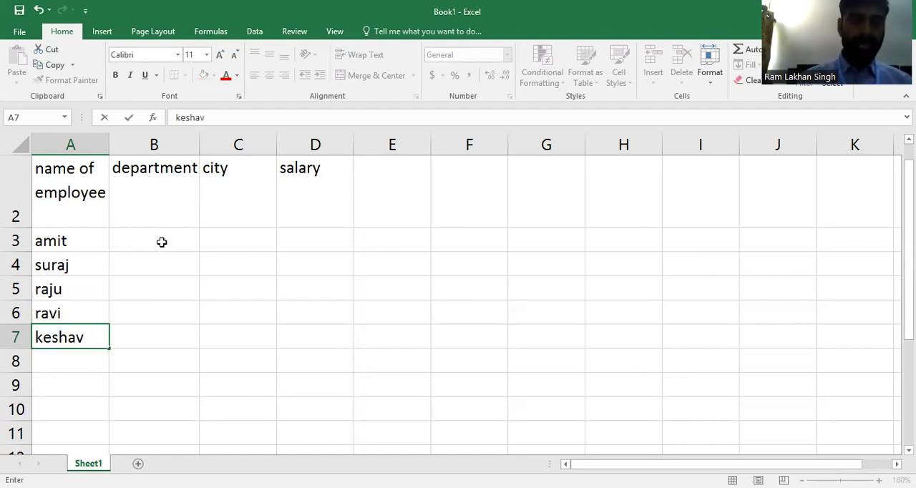
- Enter the departments of the first two employees: IT in cell B3 and SALES in cell B4
left_click(162, 244)
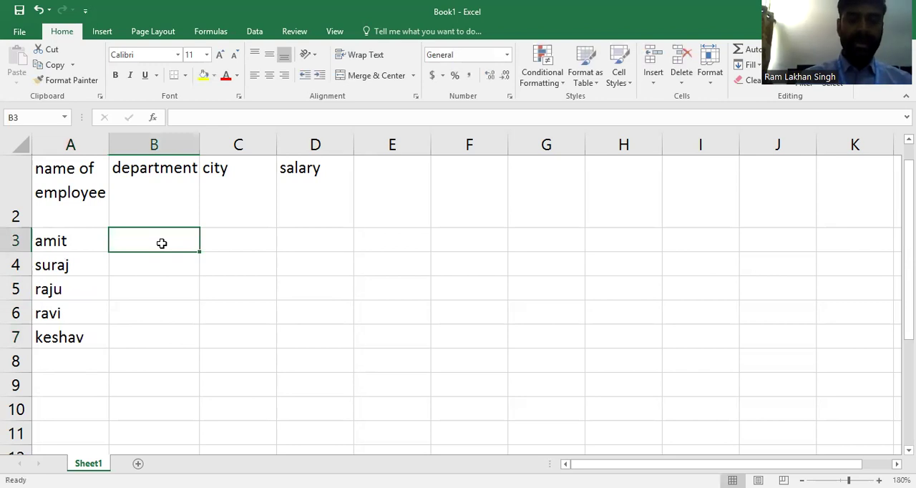
type("IT")
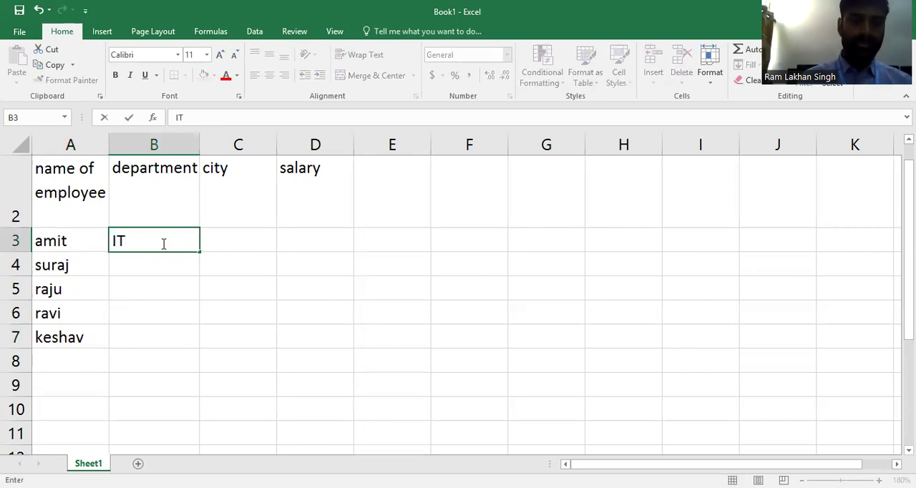
left_click(144, 270)
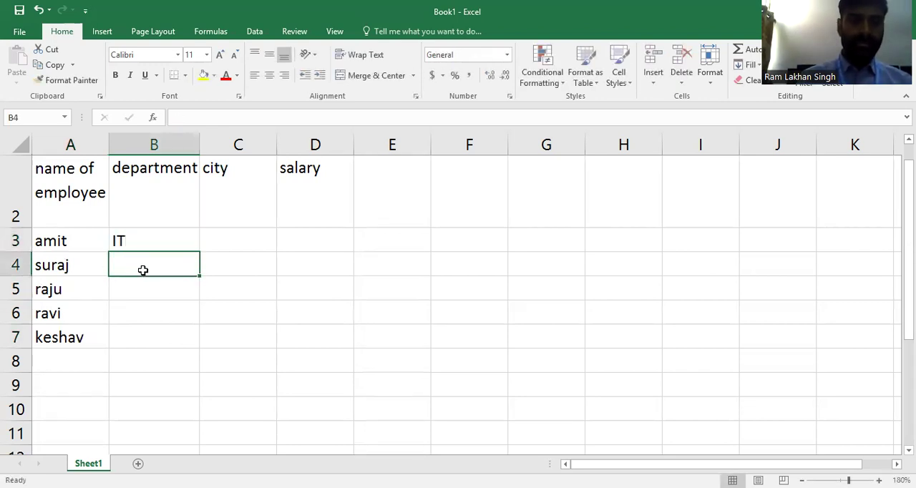
type("s")
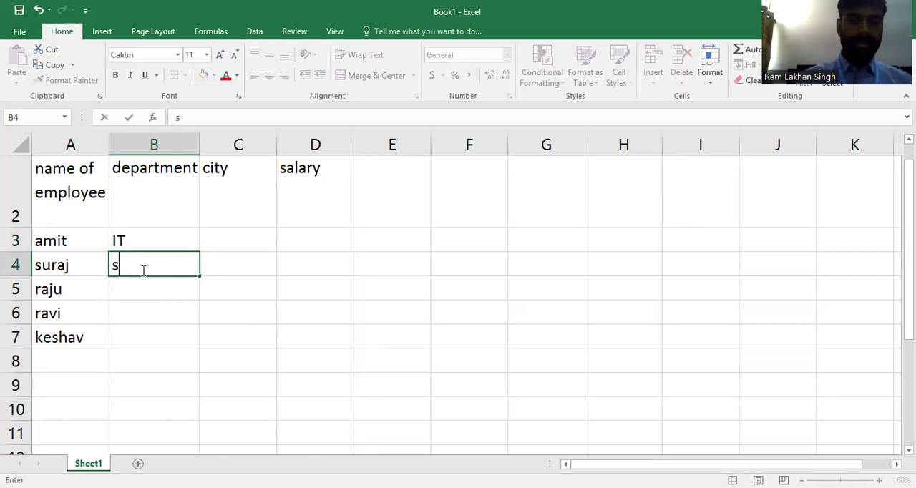
key("BackSpace")
type("SALES")
- Enter MARKETING in cell B5 and ACCOUNTS in cell B6 as the departments of the third and fourth employees
left_click(149, 296)
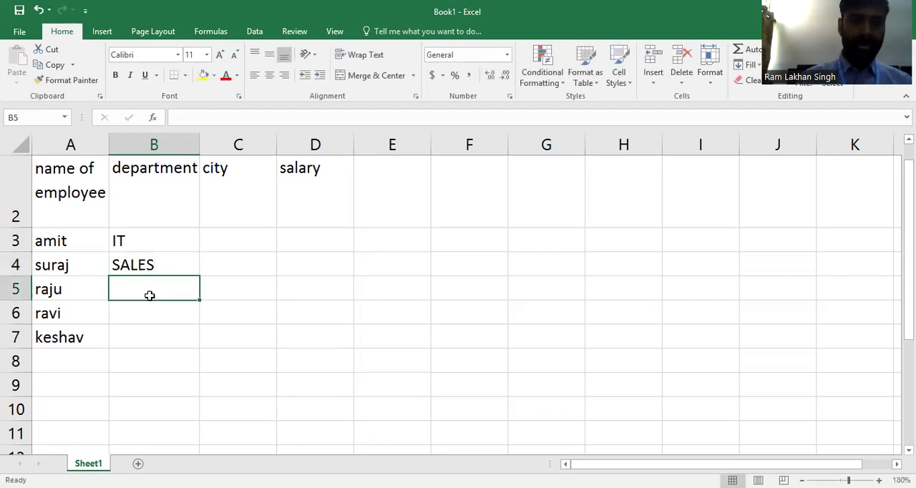
type("MARKETING")
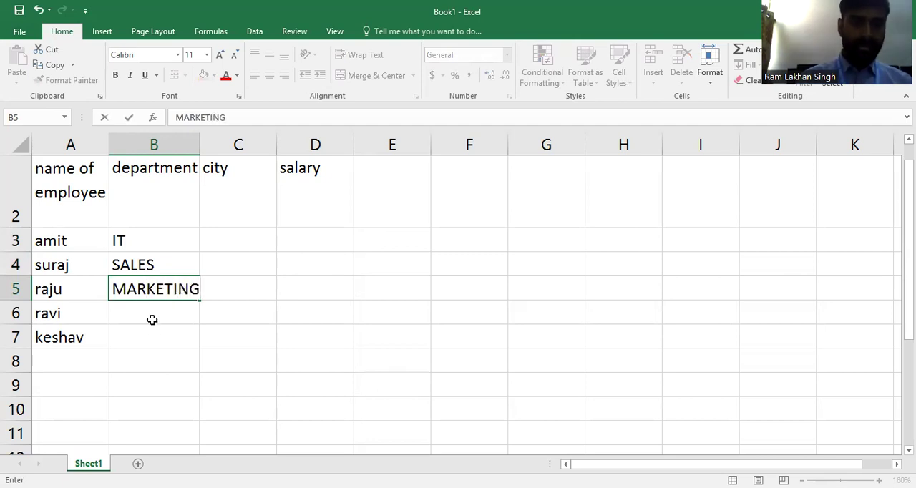
key("Return")
type("A")
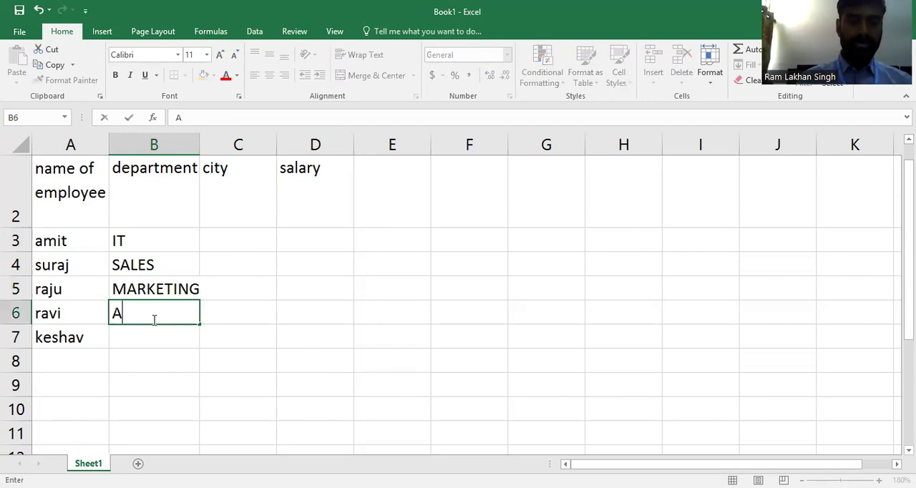
type("CCOUNTS")
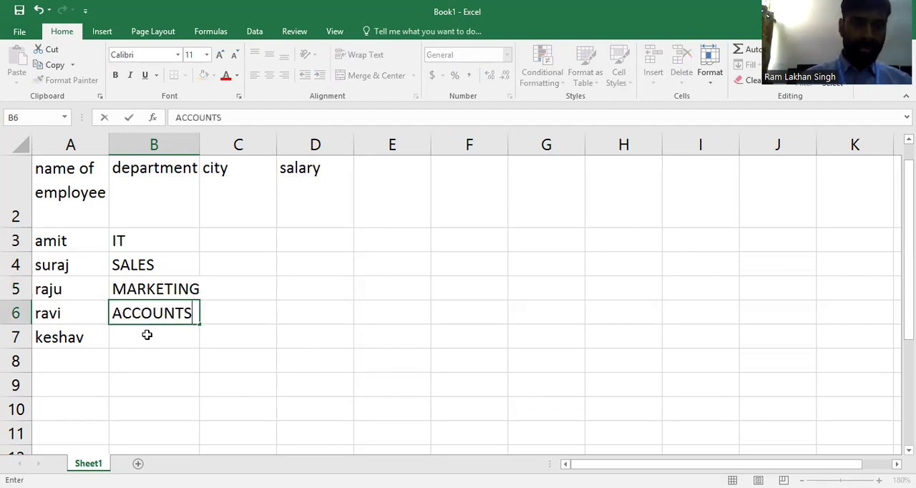
- Enter HR as the fifth employee's department in cell B7
left_click(147, 334)
type("HRA")
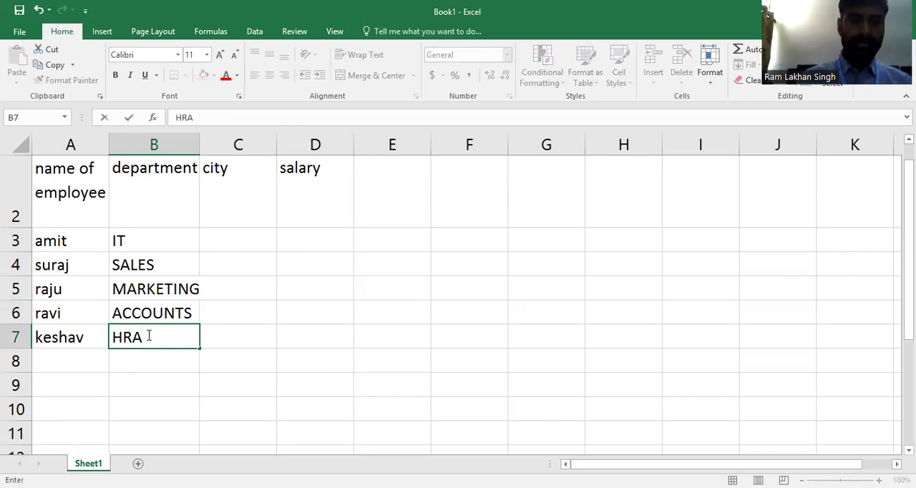
key("BackSpace")
key("BackSpace")
key("BackSpace")
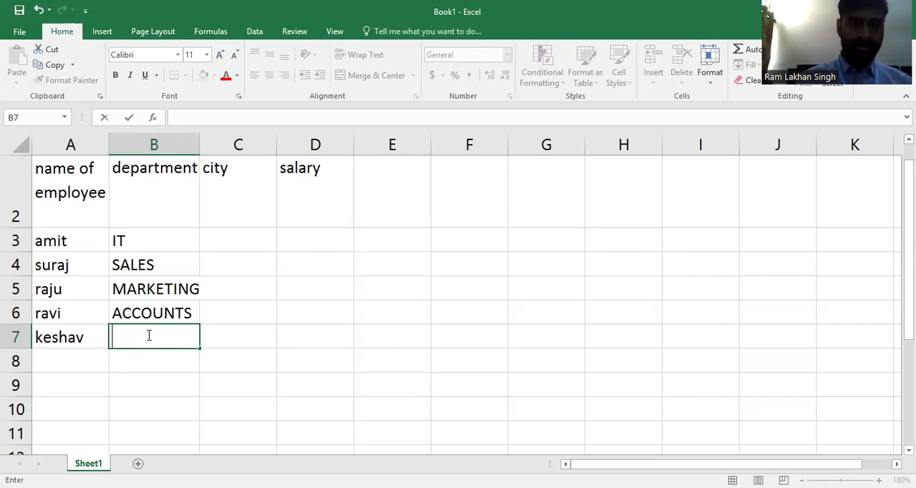
type("HR")
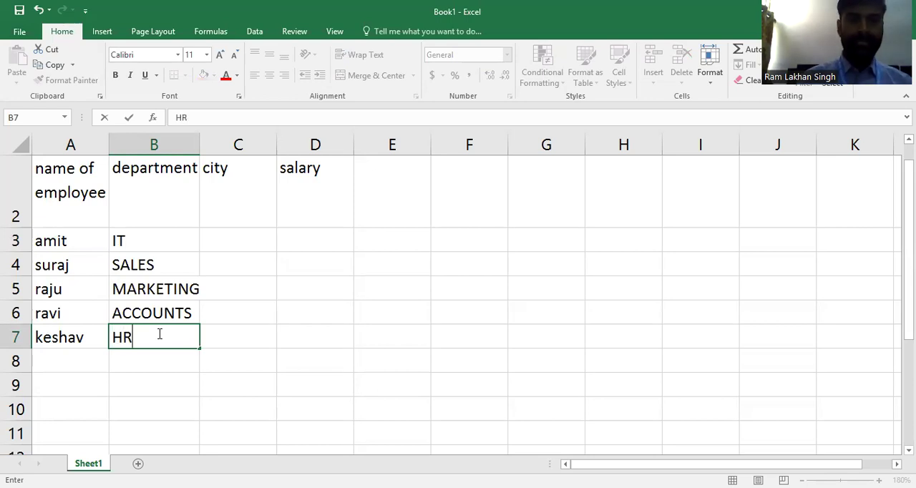
- Fill in the cities of the first three employees in cells C3 to C5: patna, gaya and bhagalpur
left_click(265, 245)
type("patna")
left_click(265, 271)
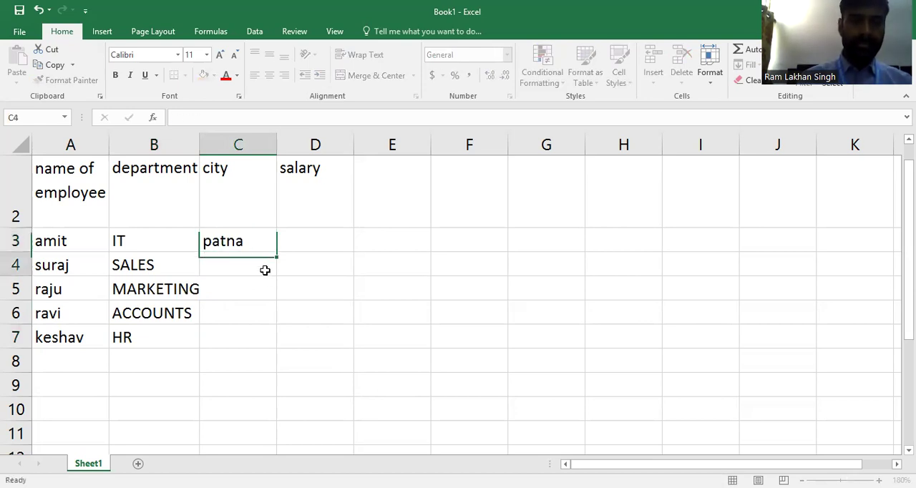
type("gaya")
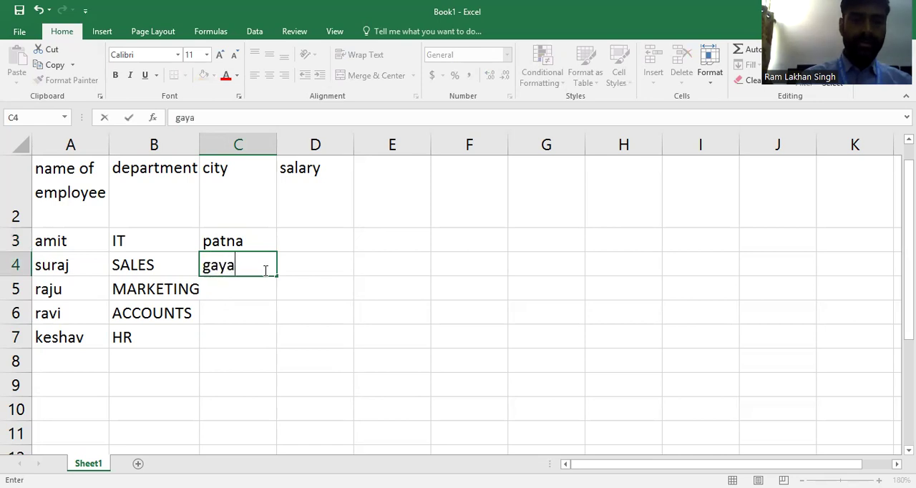
left_click(263, 288)
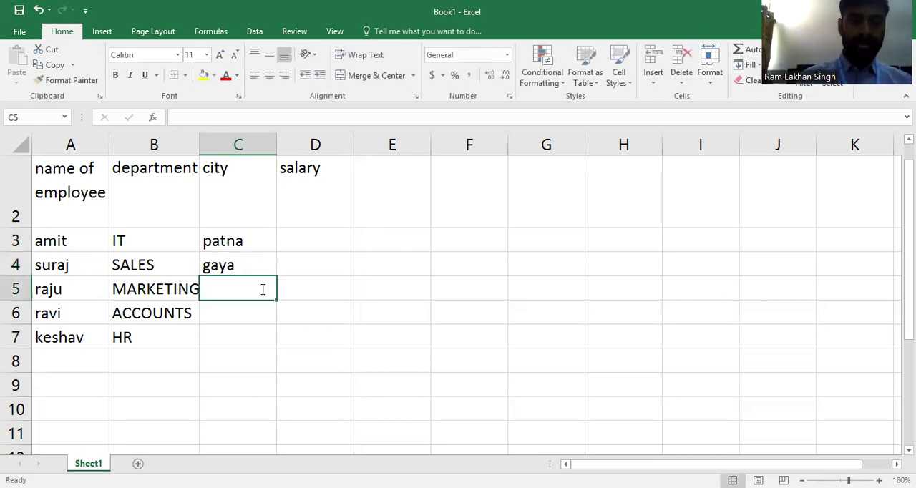
type("bhagalpur")
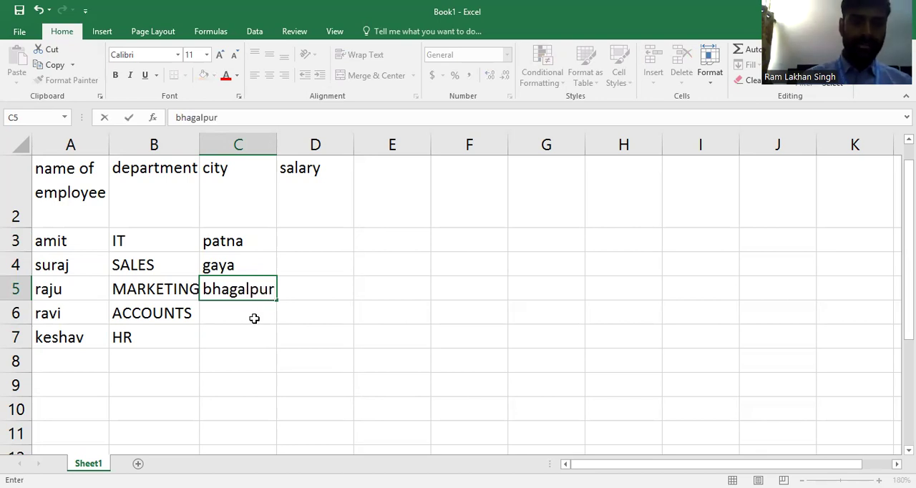
- Enter the cities of the last two employees: hajipur in cell C6 and ara in cell C7
left_click(253, 310)
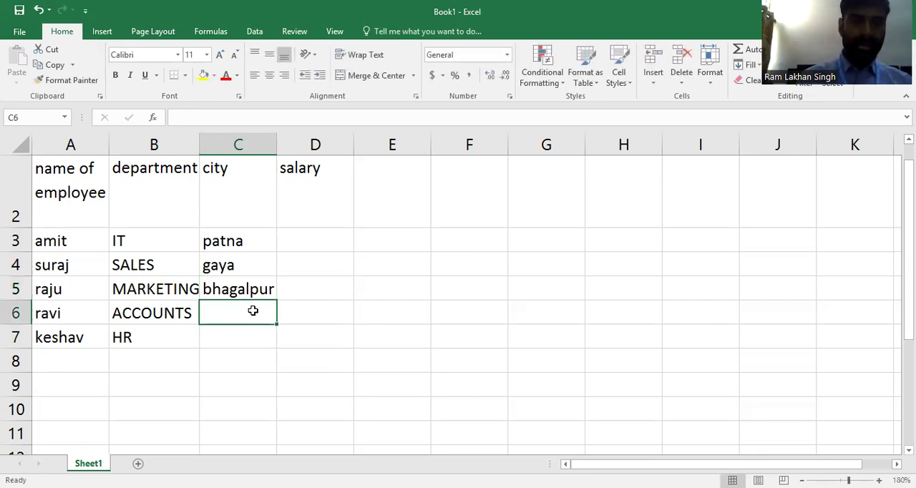
type("ha")
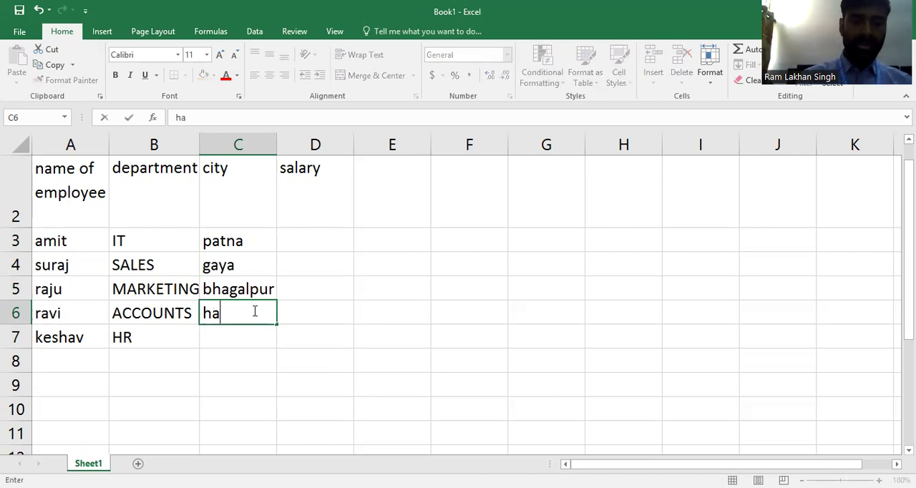
type("jipur")
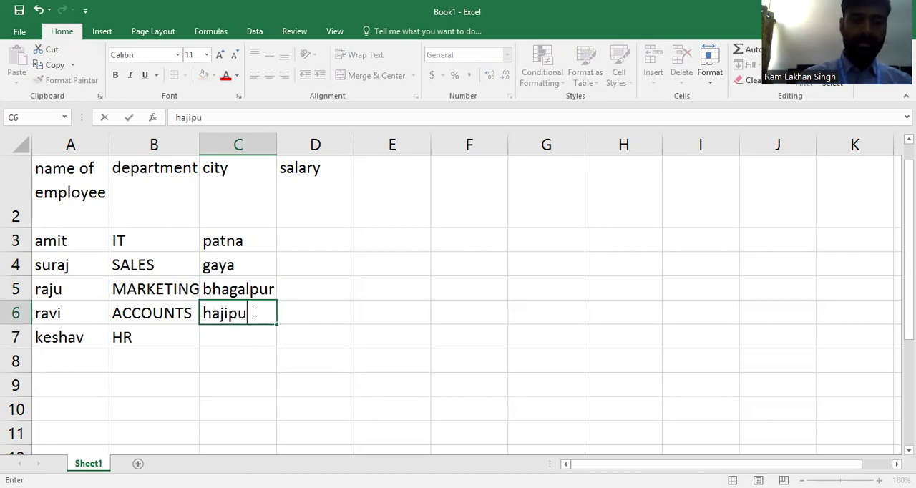
left_click(246, 344)
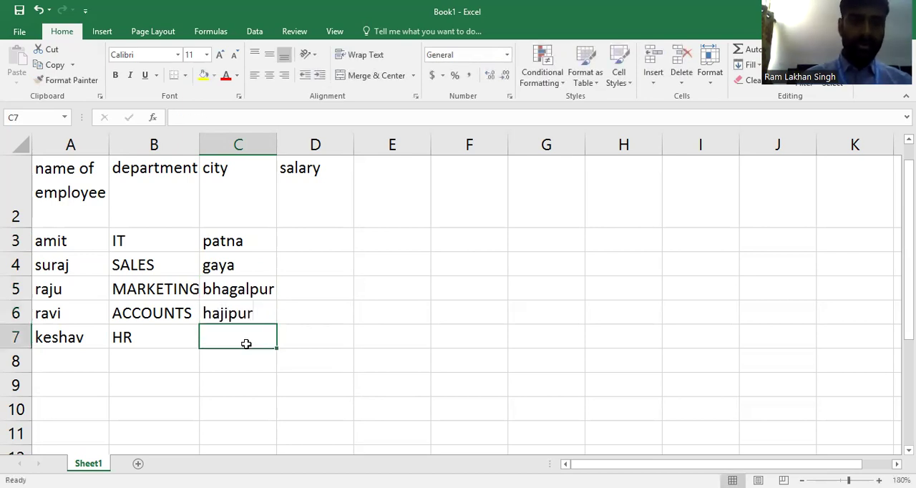
type("ara")
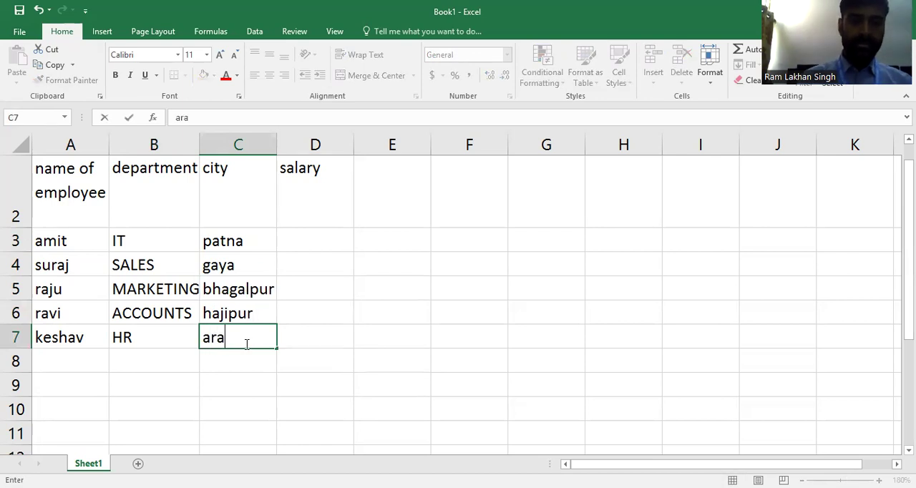
- Fill in the salaries of the first three employees in cells D3 to D5: 60000, 50000 and 30000
left_click(339, 256)
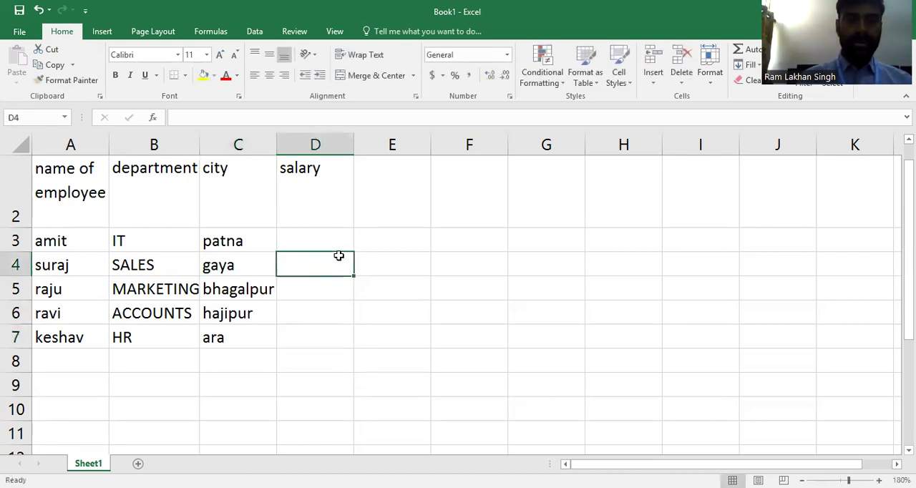
left_click(336, 242)
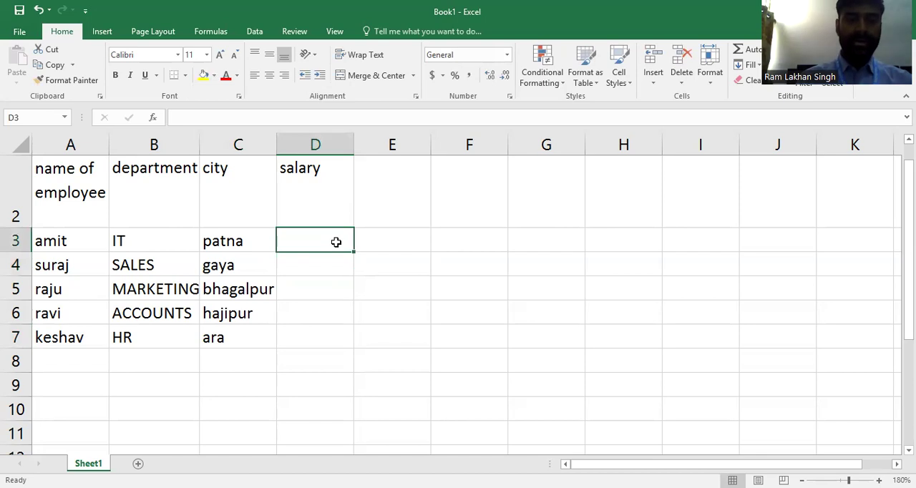
type("60000")
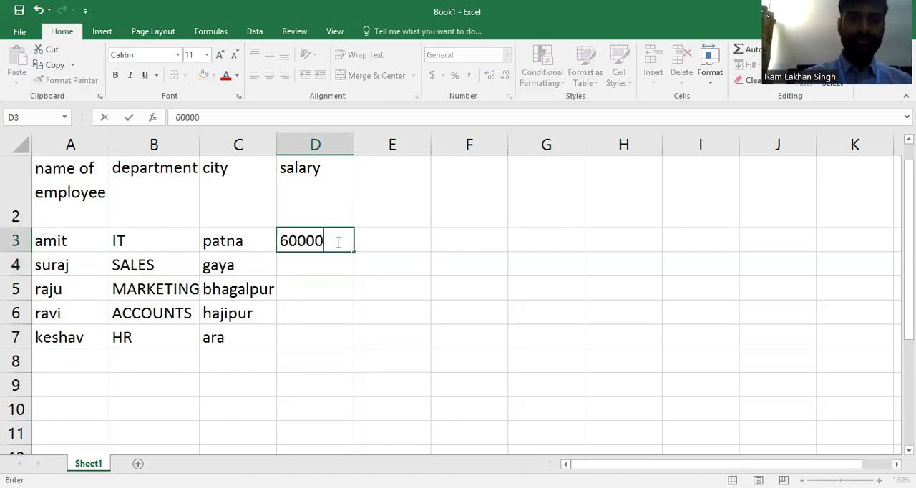
left_click(325, 272)
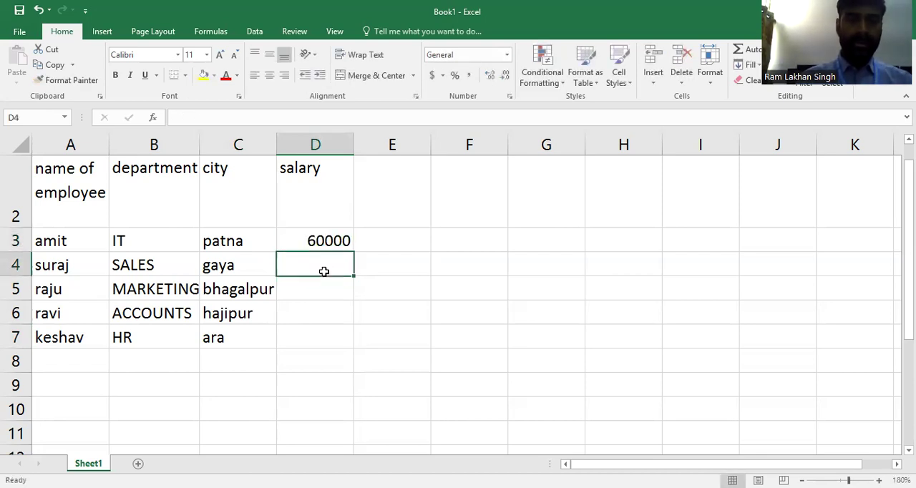
type("50000")
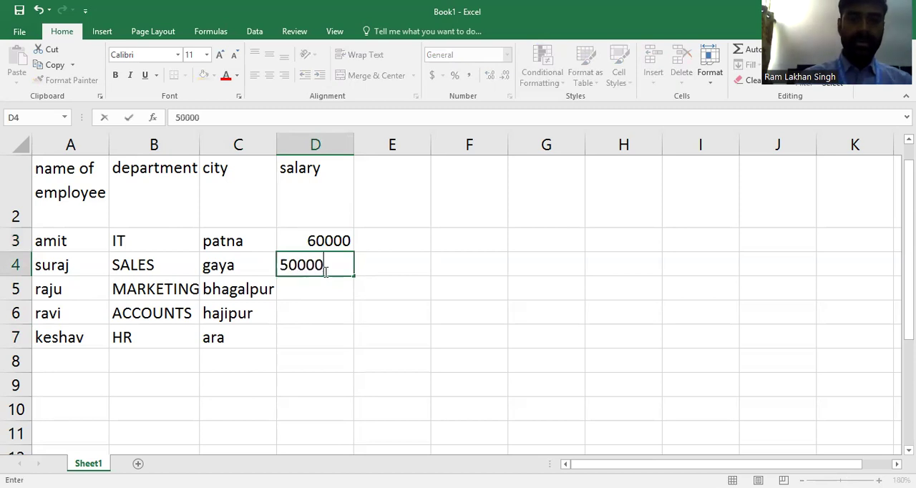
key("Return")
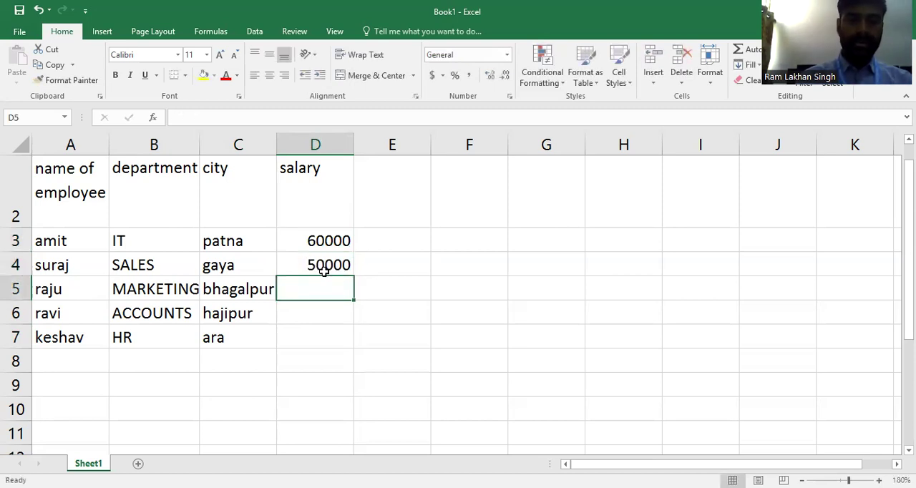
type("30000")
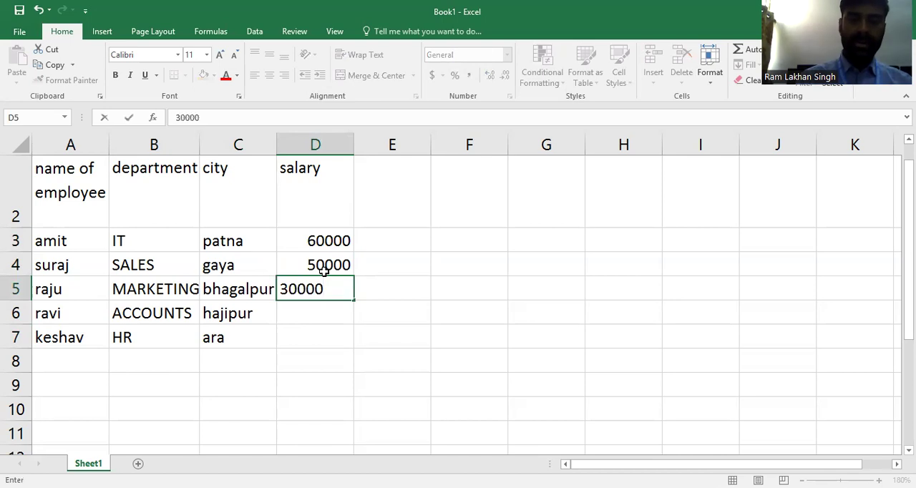
key("Return")
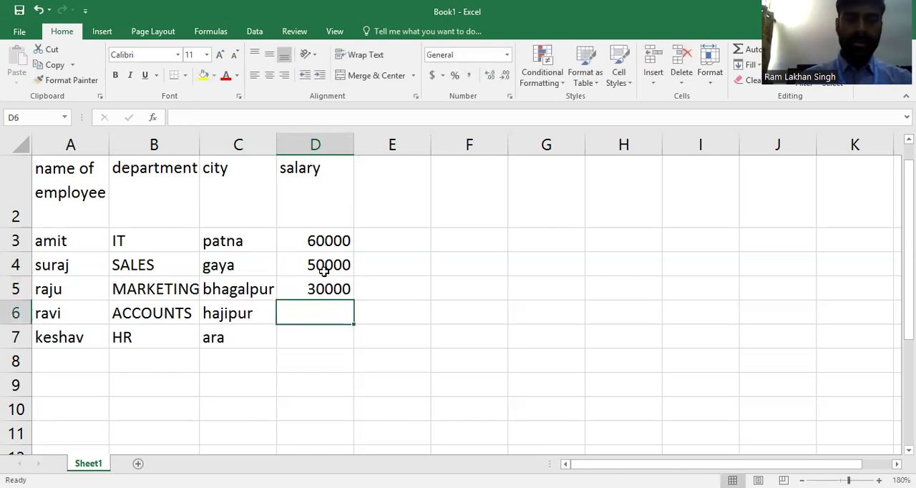
- Enter the salaries of the last two employees: 45000 in cell D6 and 50000 in cell D7
type("45000")
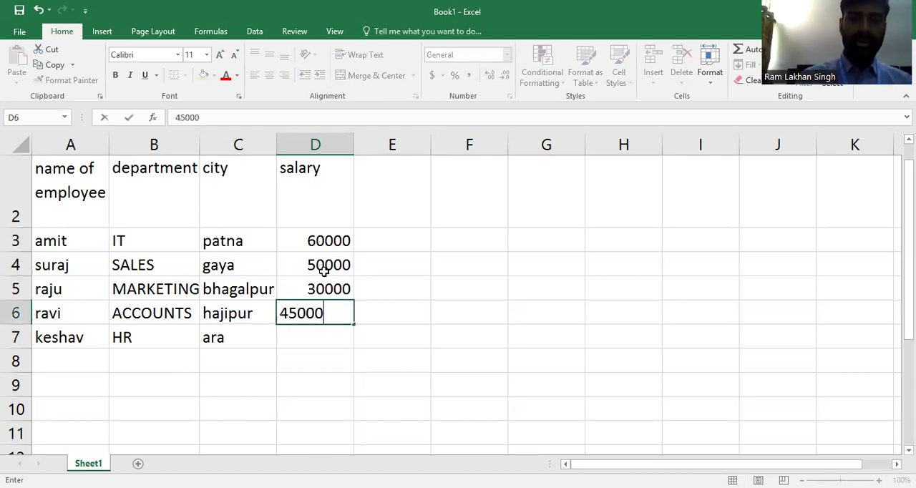
key("Return")
type("50000")
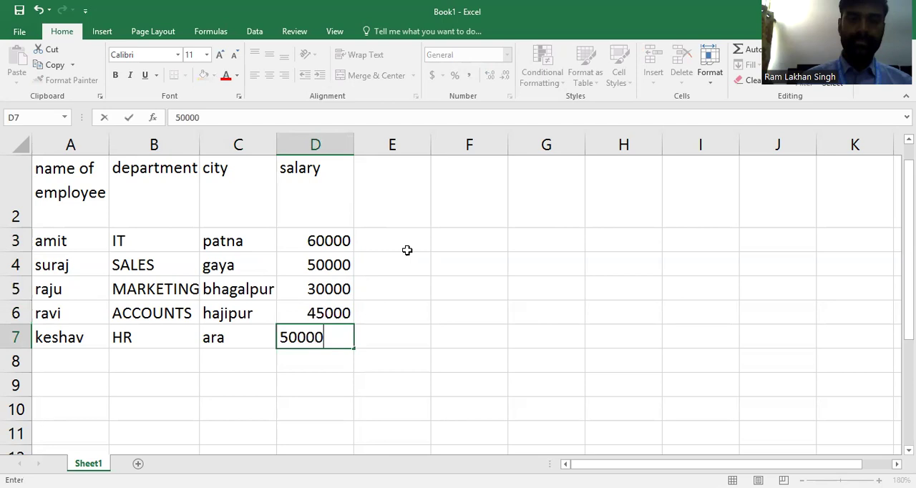
left_click(383, 247)
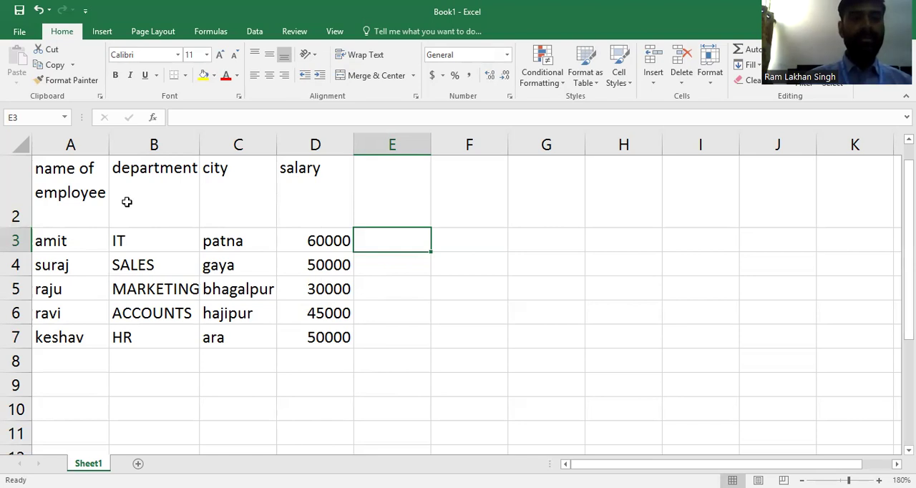
- Insert a blank row above the heading row of the employee table
left_click(19, 185)
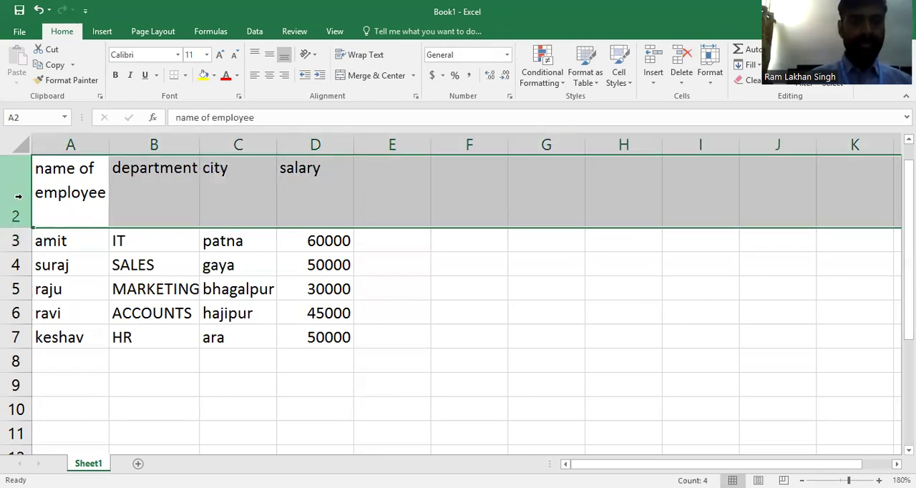
right_click(19, 196)
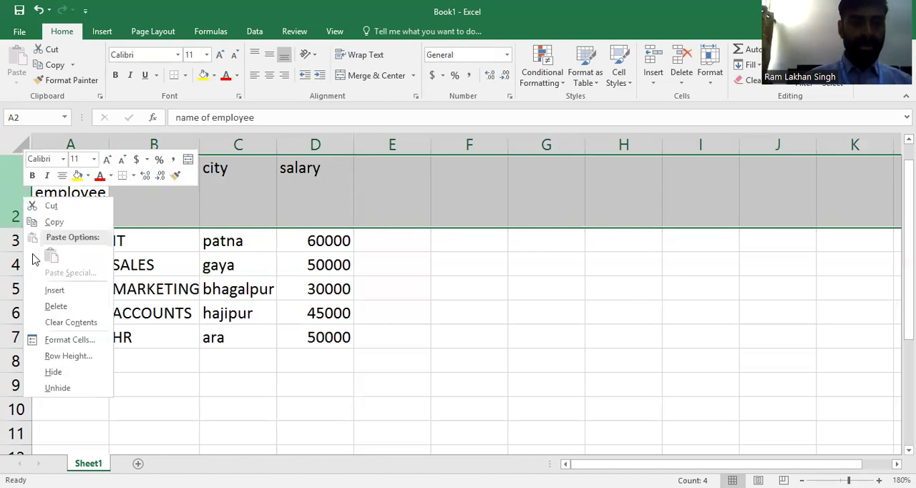
left_click(50, 290)
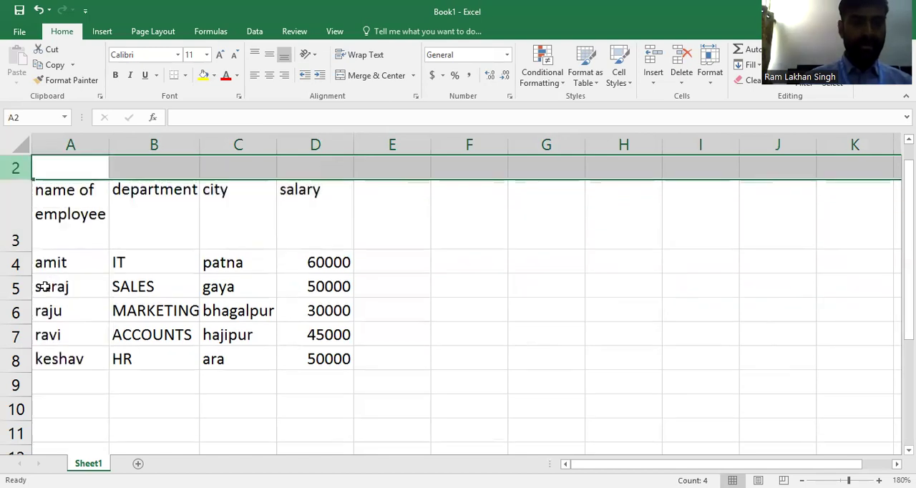
- Number the four table columns in cells A2 to D2 with 1, 2, 3 and 4
left_click(96, 170)
type("1")
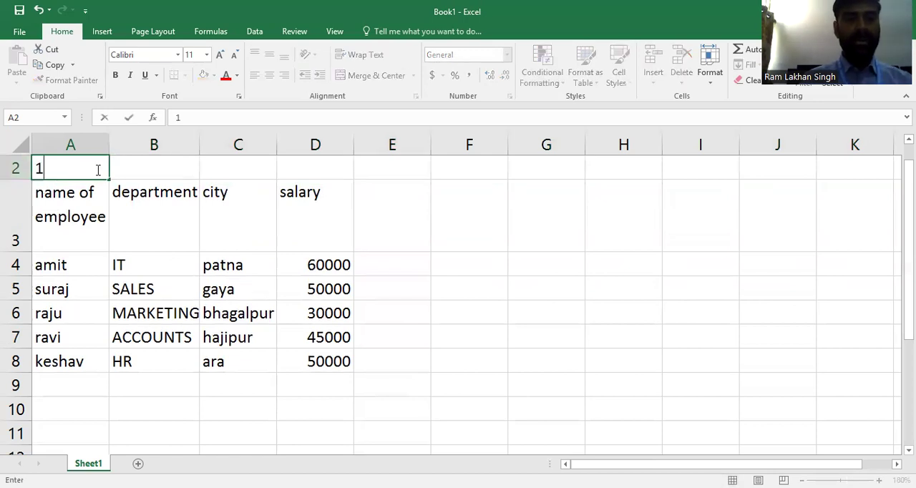
left_click(133, 172)
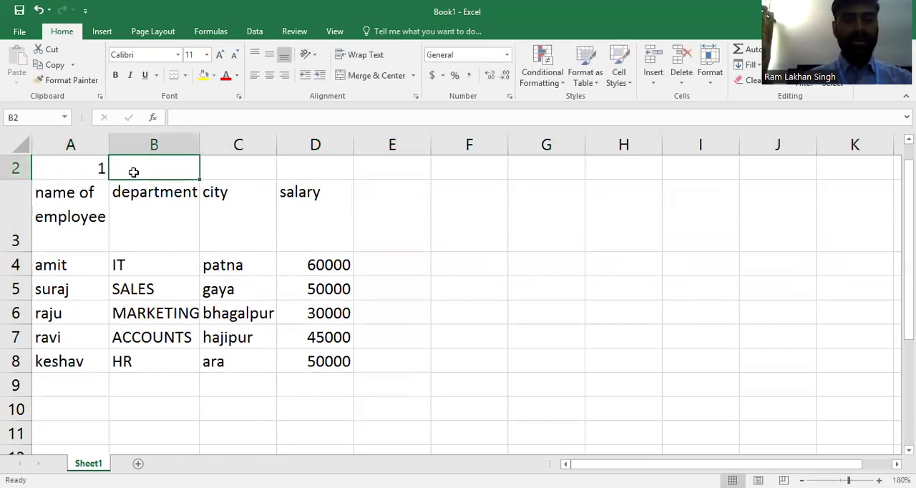
type("2")
left_click(230, 171)
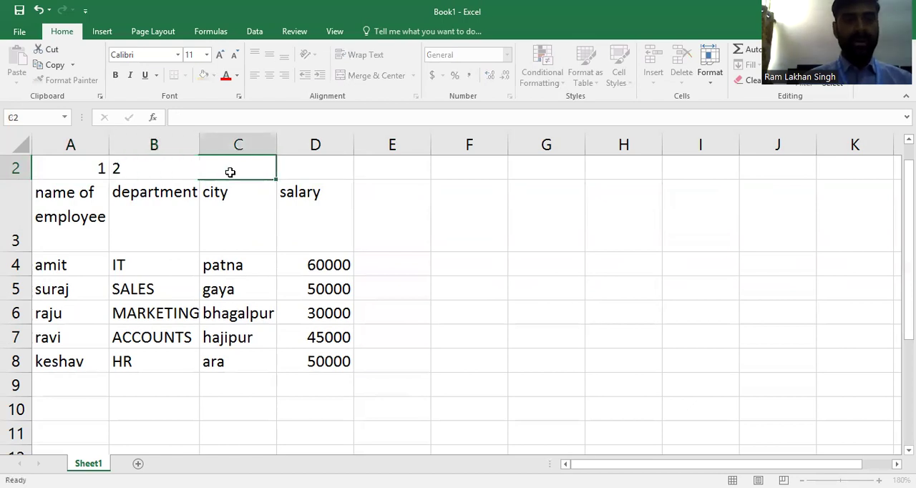
type("3")
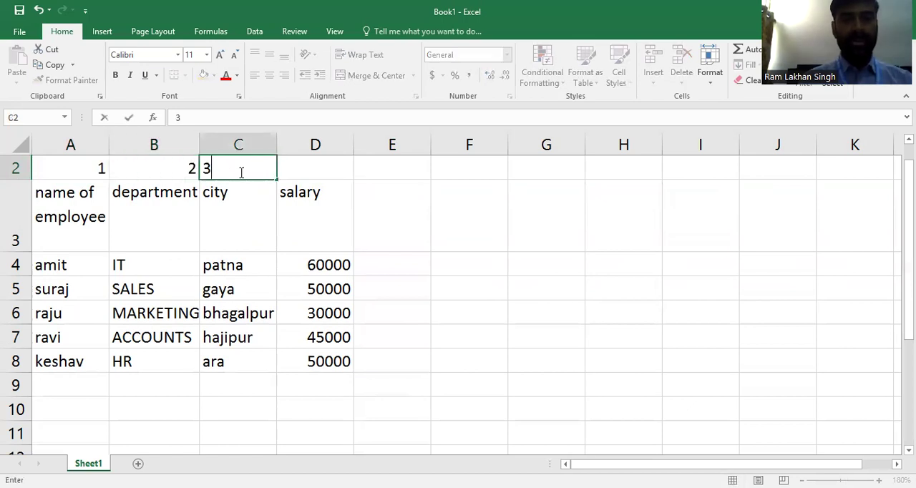
left_click(313, 169)
type("4")
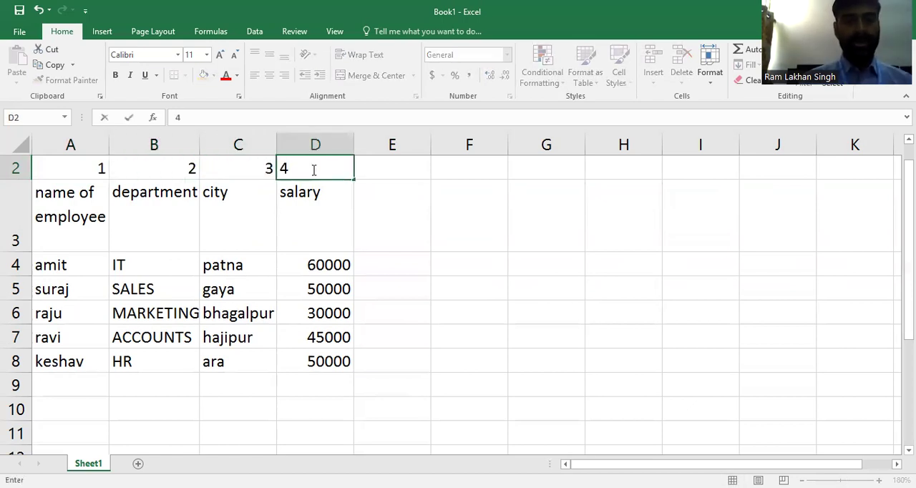
- Center the column numbers horizontally in cells A2 to D2
left_click(95, 176)
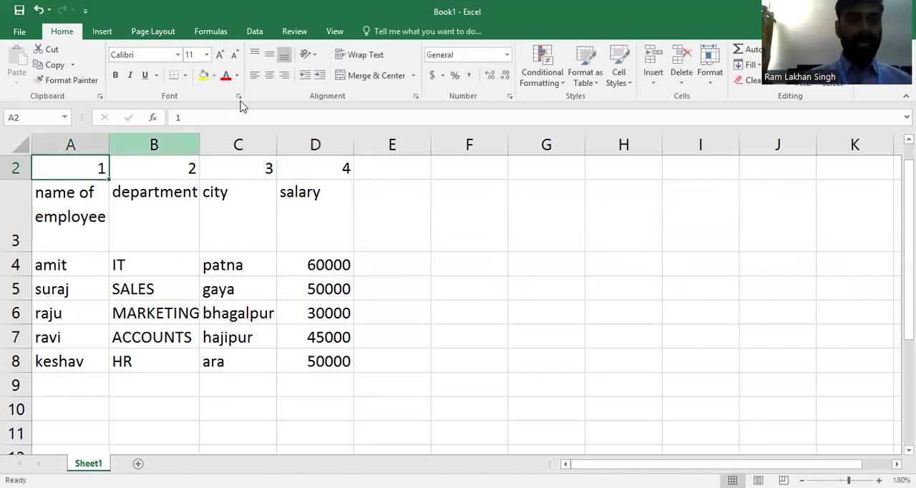
left_click(270, 76)
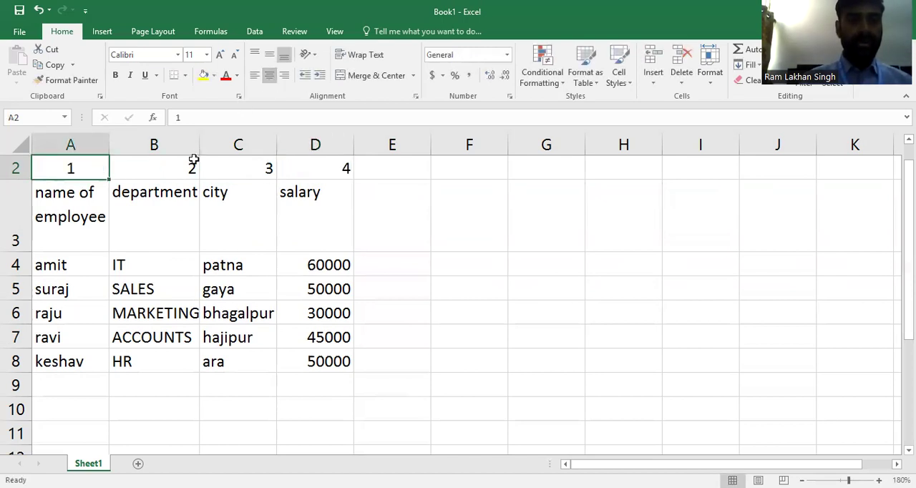
left_click(189, 163)
left_click(269, 75)
left_click(257, 157)
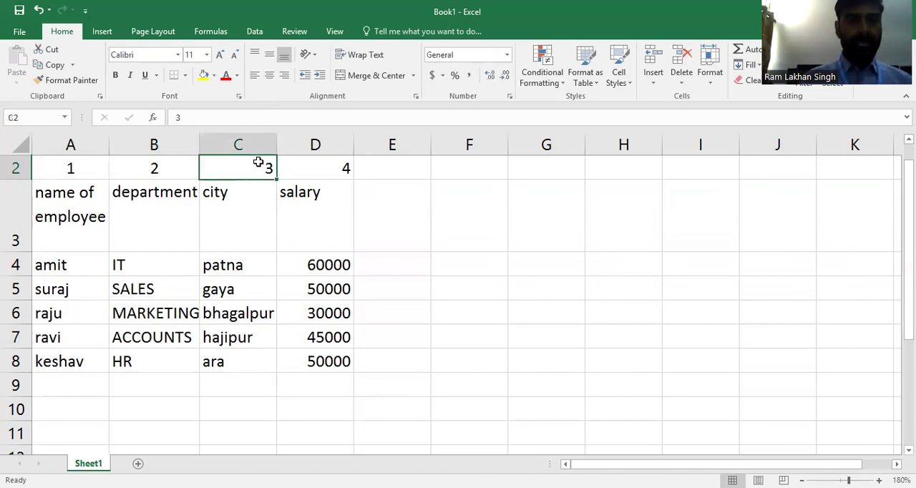
left_click(276, 76)
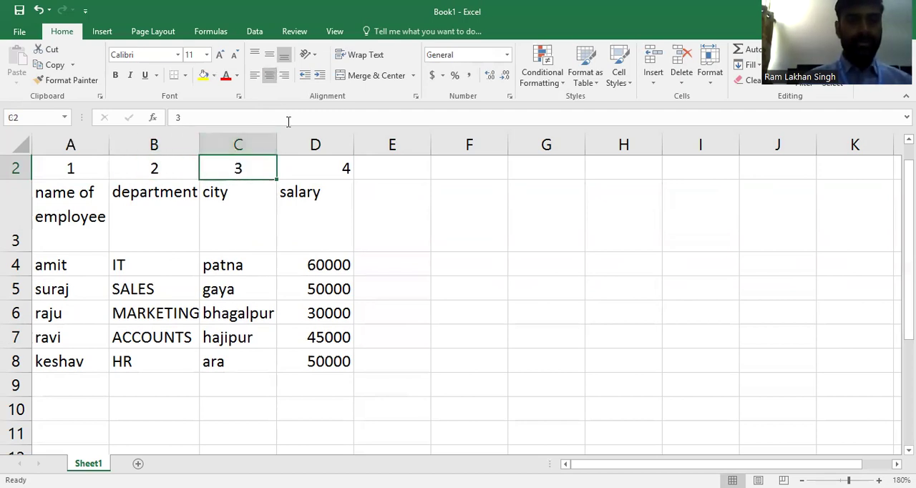
left_click(312, 164)
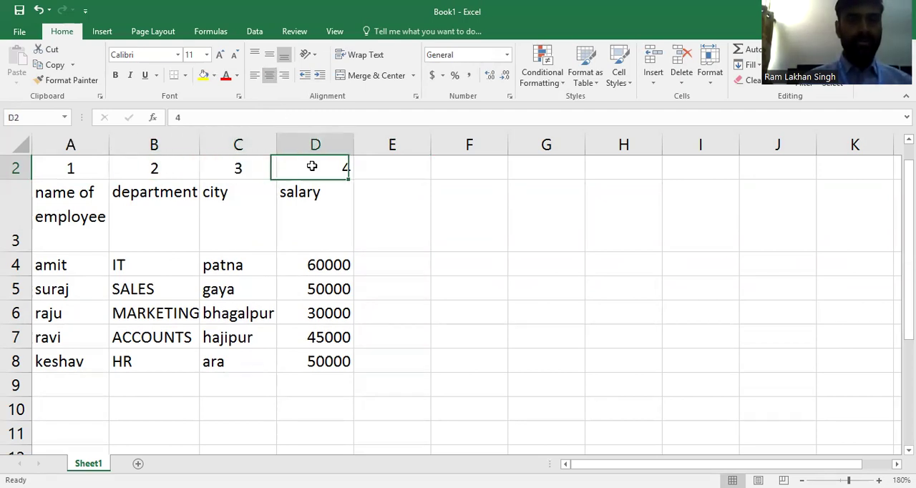
left_click(270, 79)
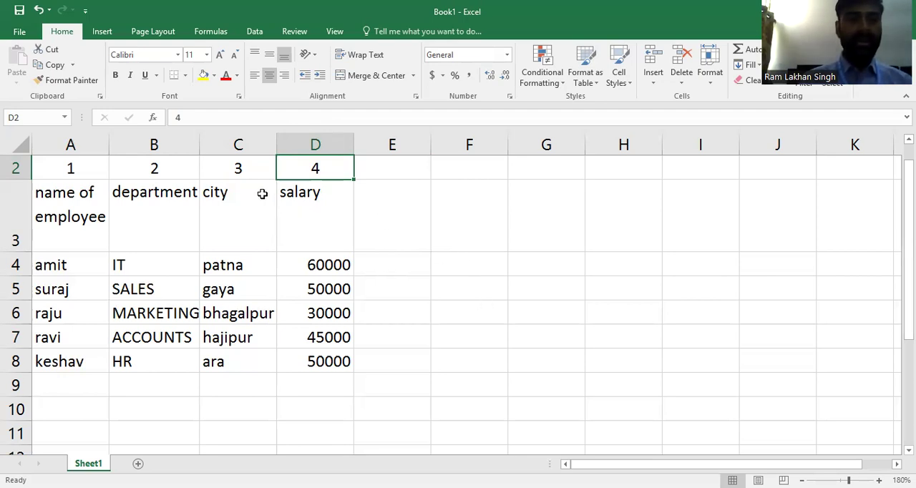
- Copy the four table headings from A3:D3 to the range starting at cell F3
left_click(77, 202)
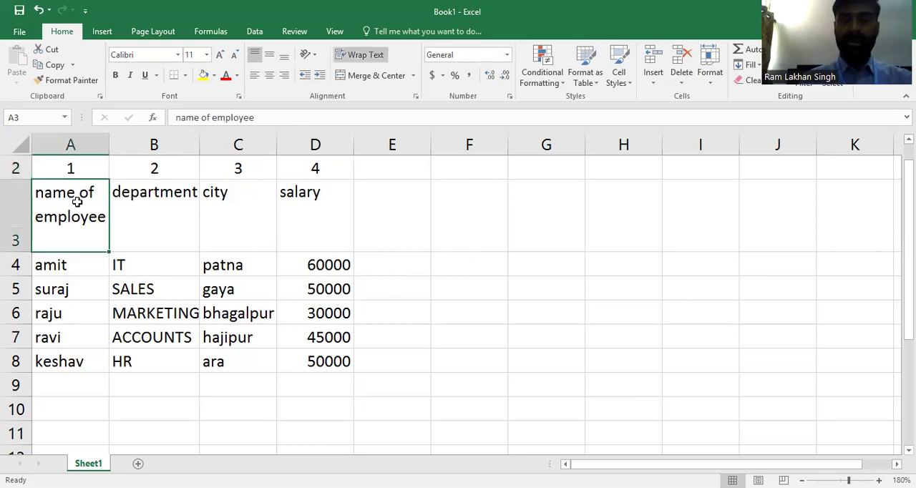
key("shift+Right")
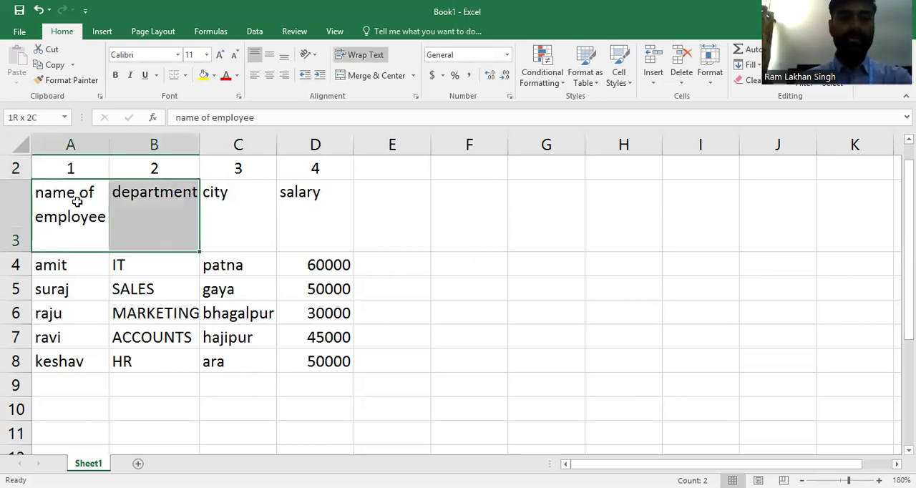
key("shift+Right")
key("shift+Right")
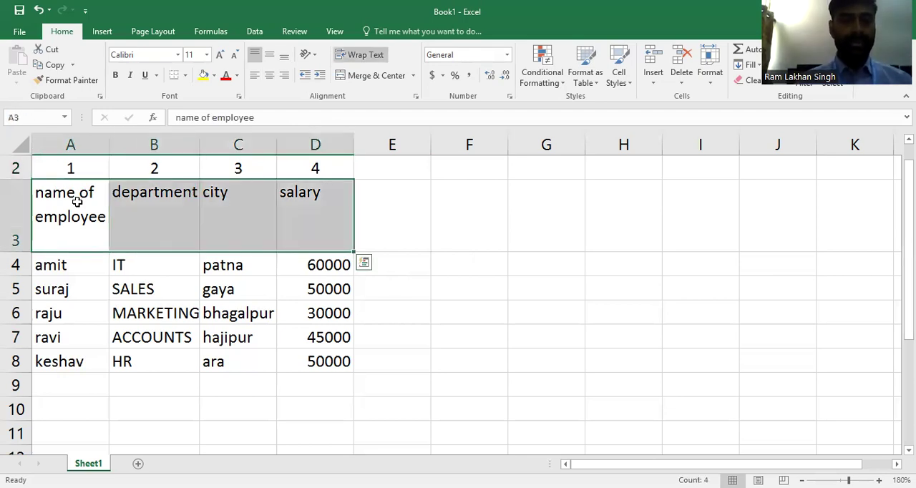
key("ctrl+c")
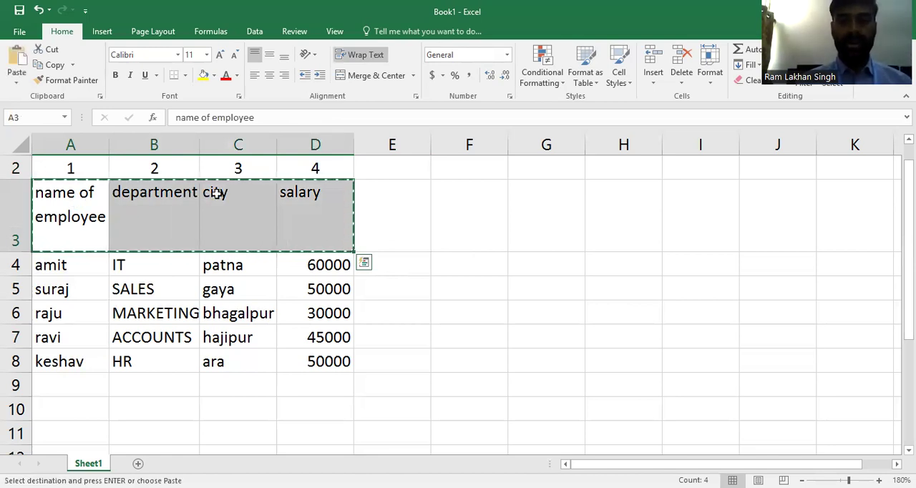
left_click(462, 230)
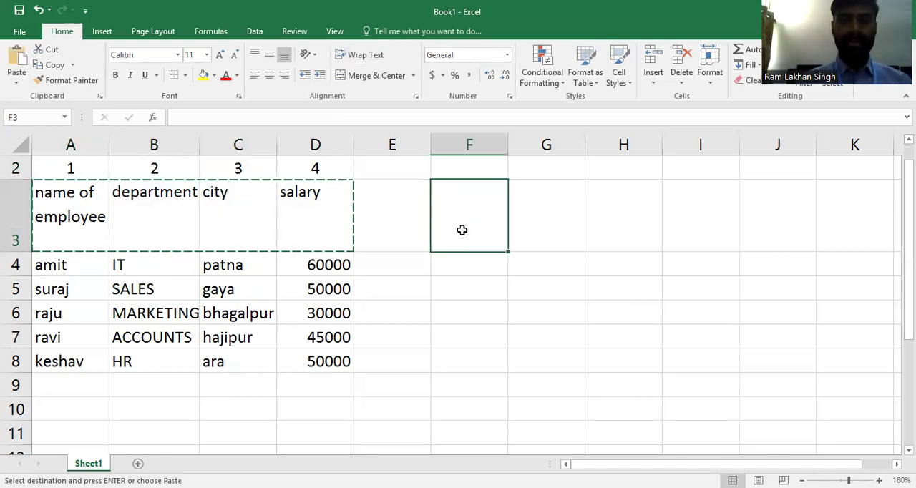
key("ctrl+v")
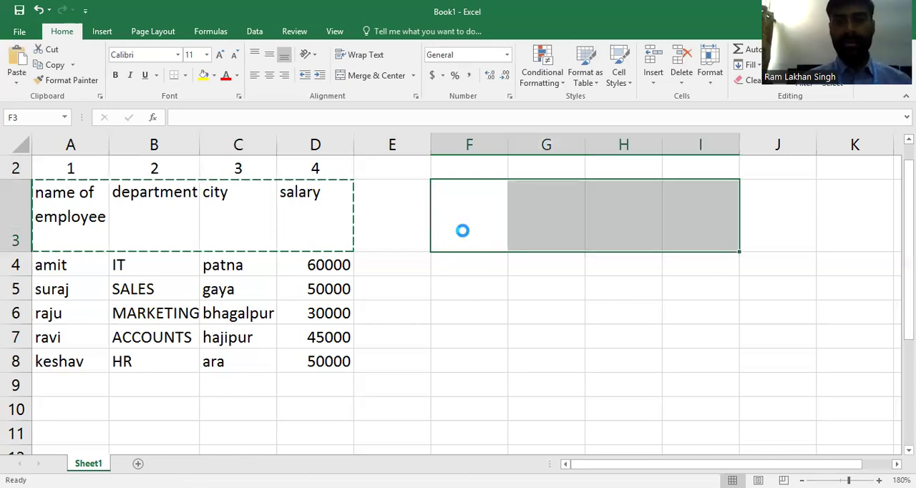
- Enter the first employee's name in cell F4 and widen column G to fit the department heading
left_click(477, 271)
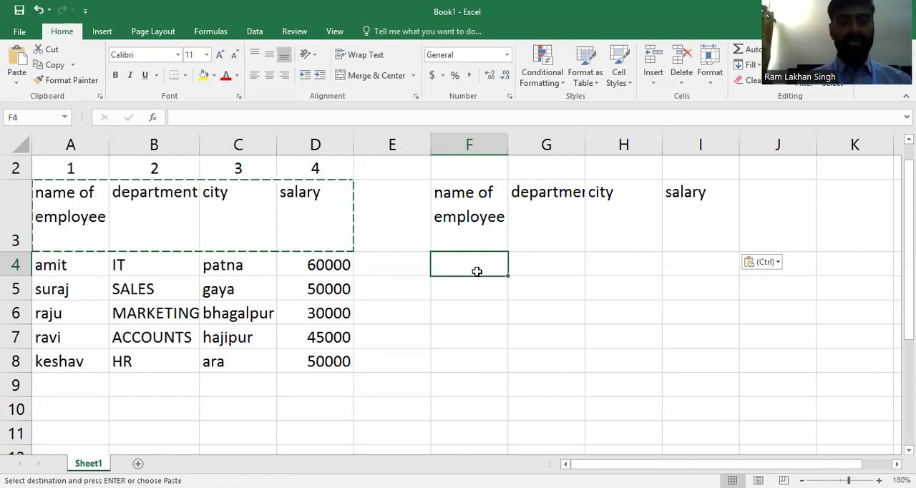
type("amit")
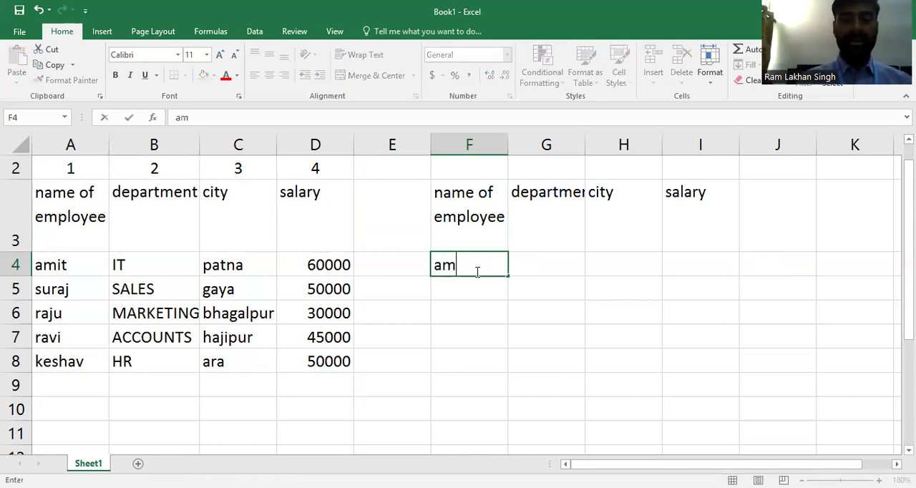
left_click(531, 268)
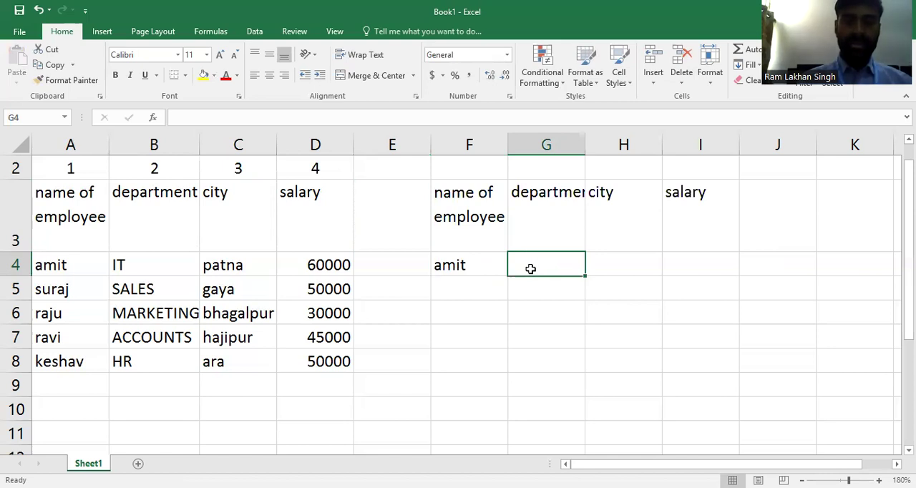
left_click_drag(584, 145, 602, 136)
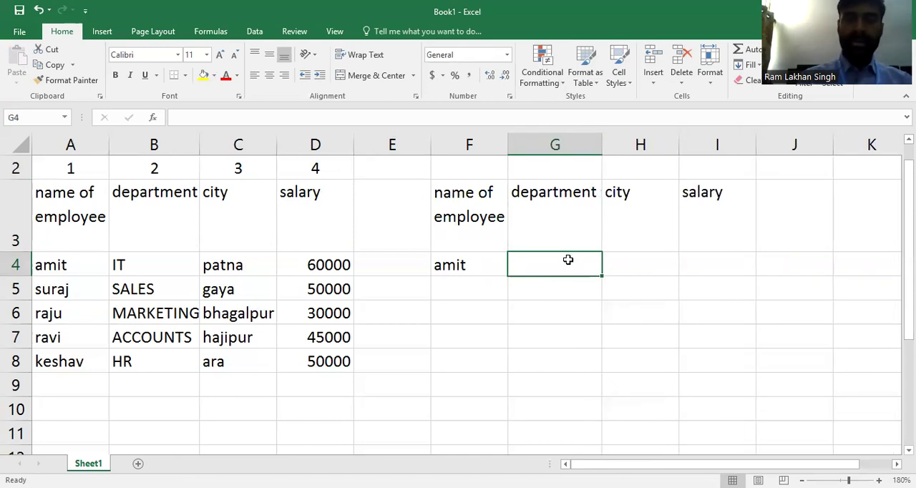
- Start a VLOOKUP formula in cell G4 with F4 as the lookup value
type("=v")
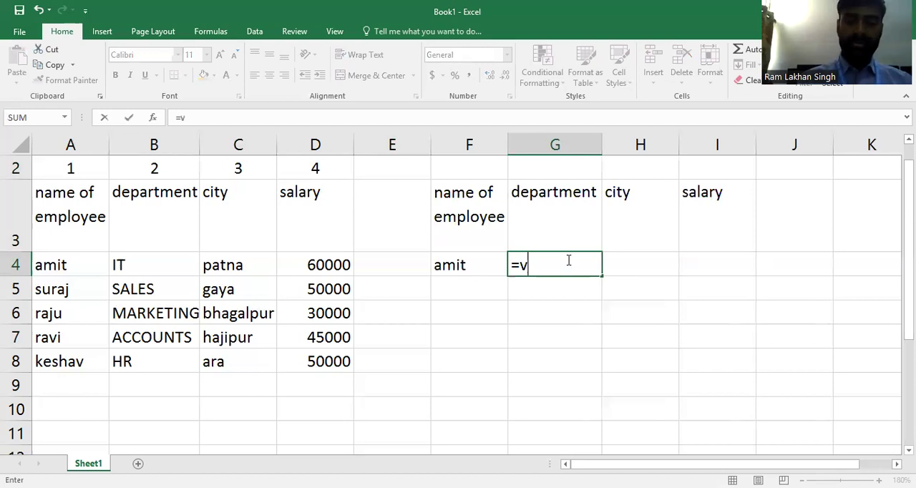
type("l")
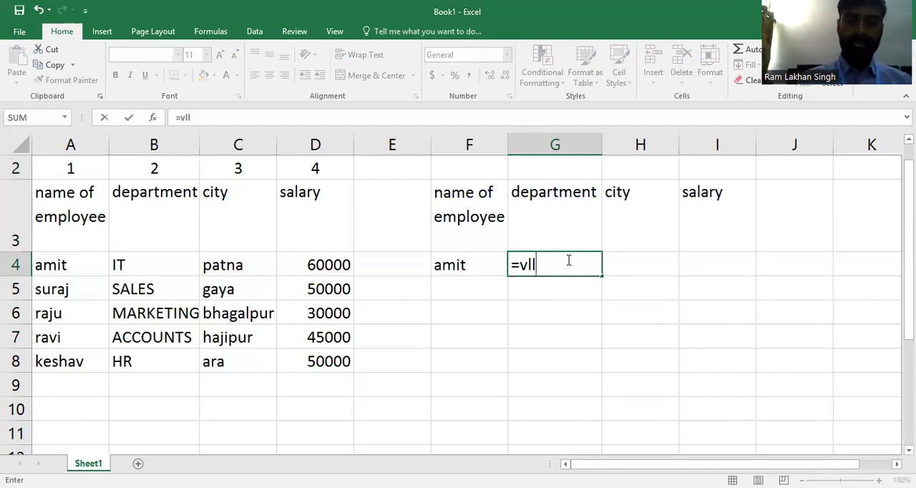
key("BackSpace")
type("ook")
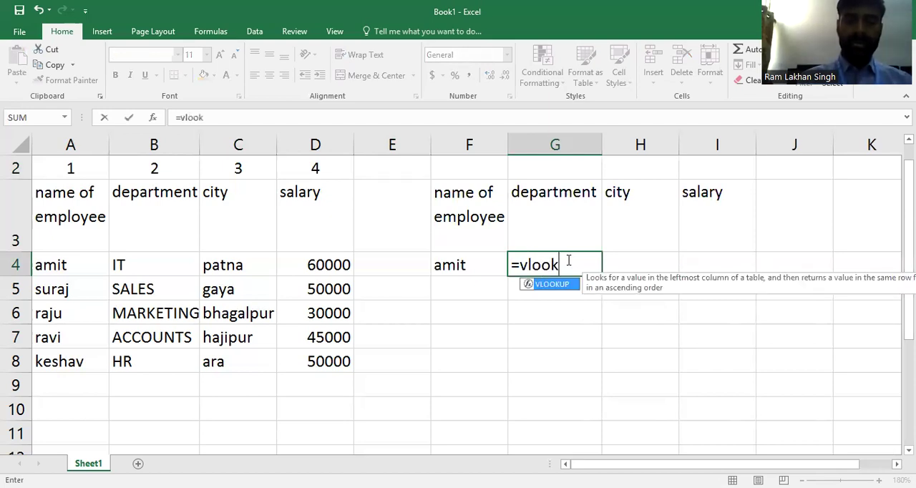
type("up")
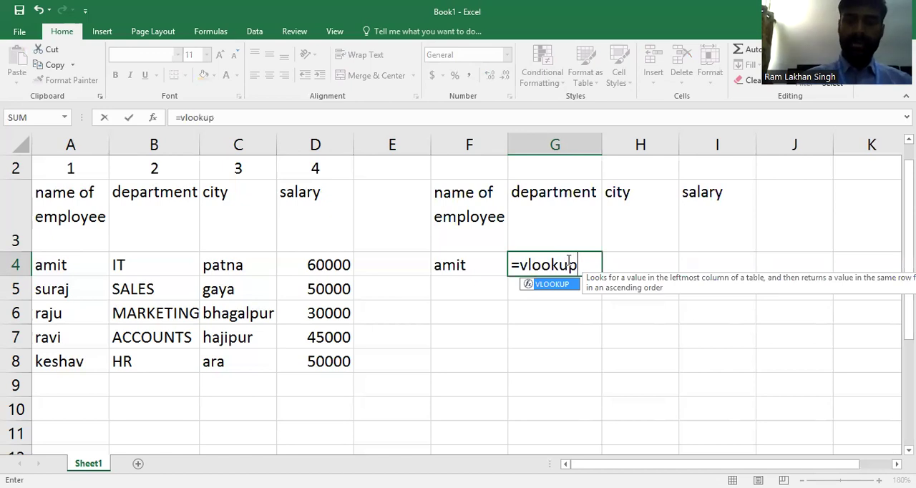
type("(")
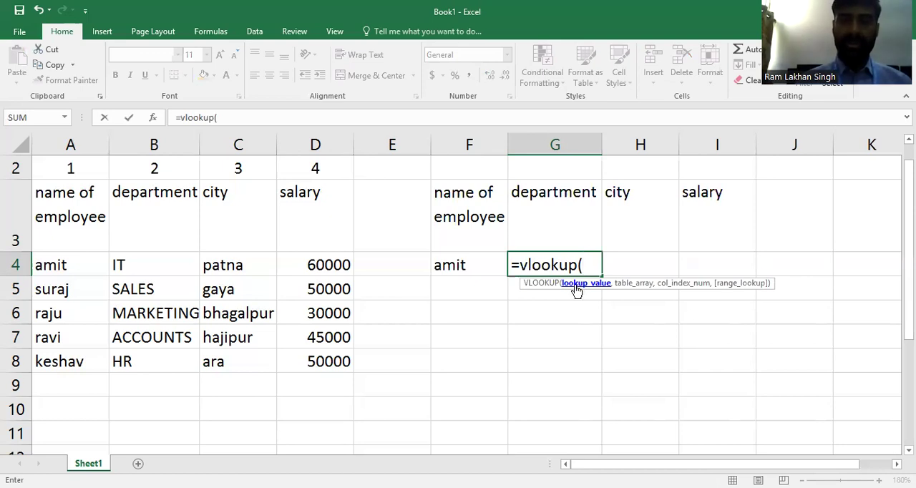
left_click(491, 264)
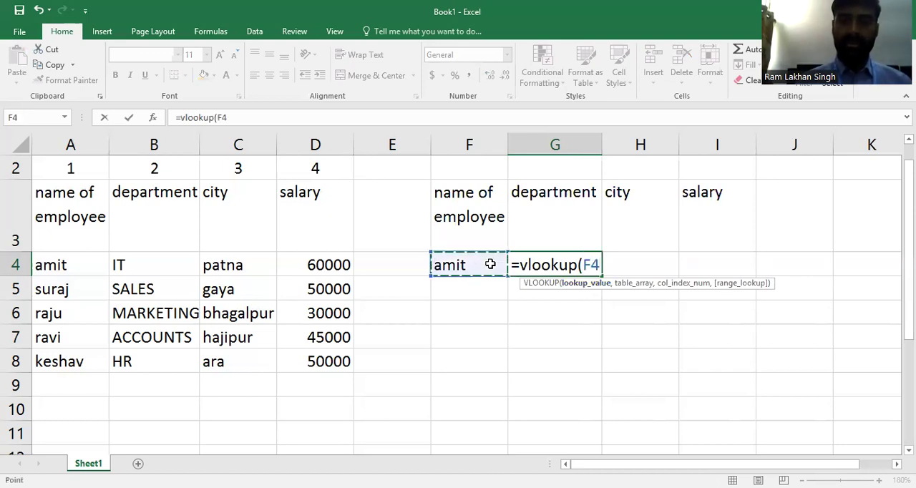
type(",")
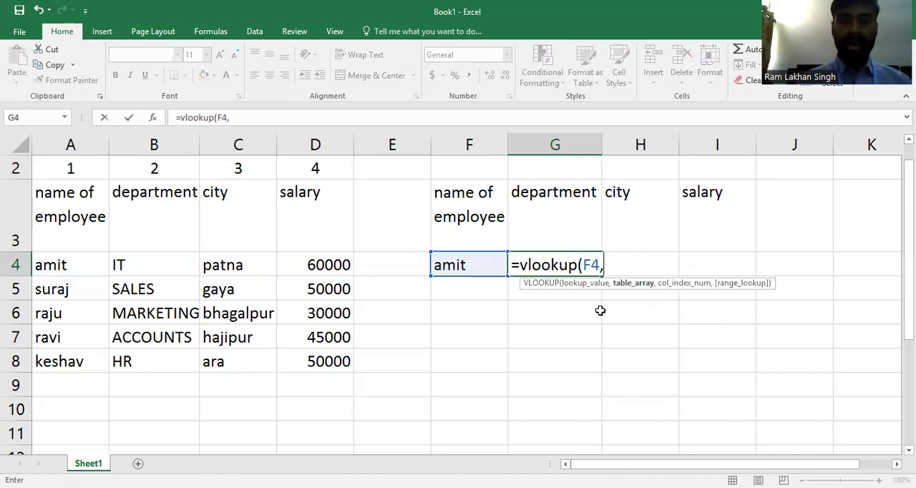
- Set the employee table A3:D8 as the table array of the VLOOKUP formula in G4
left_click(66, 215)
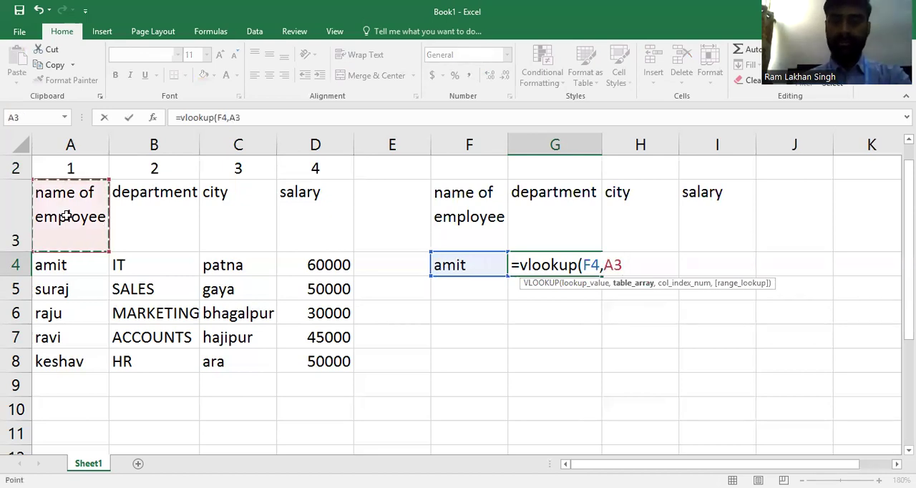
key("ctrl+shift+Right")
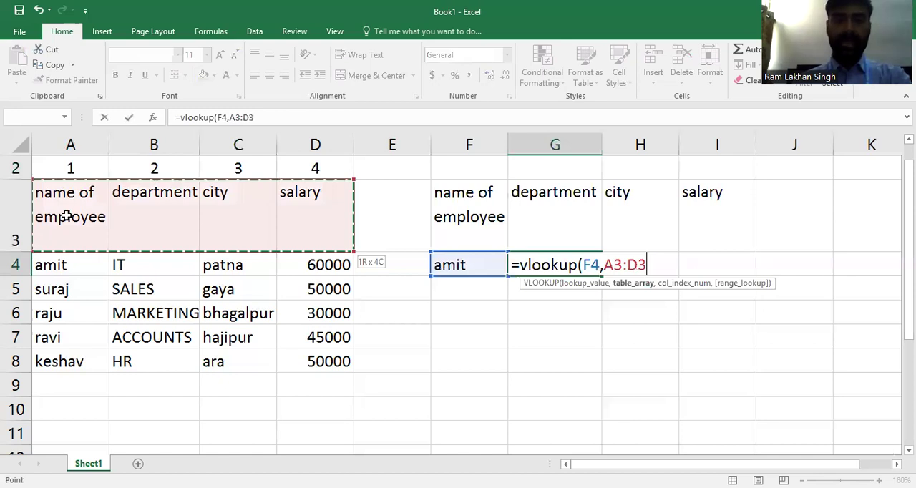
key("ctrl+shift+Down")
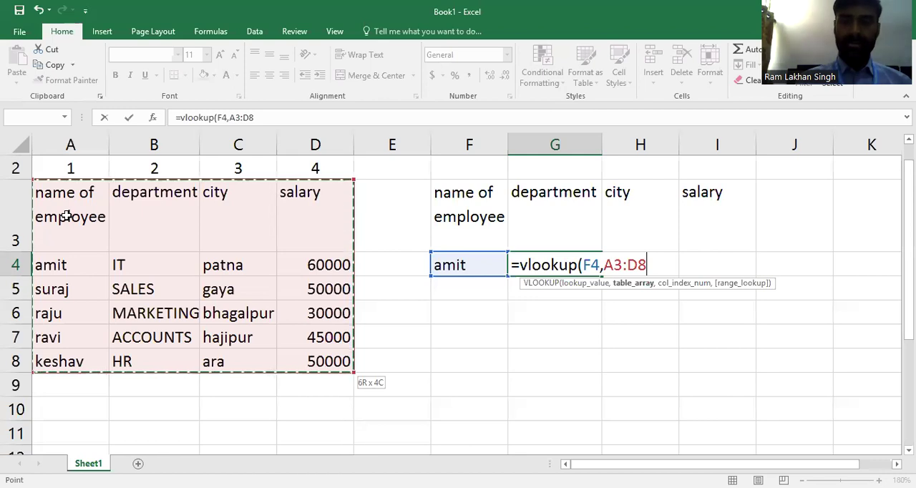
type(",")
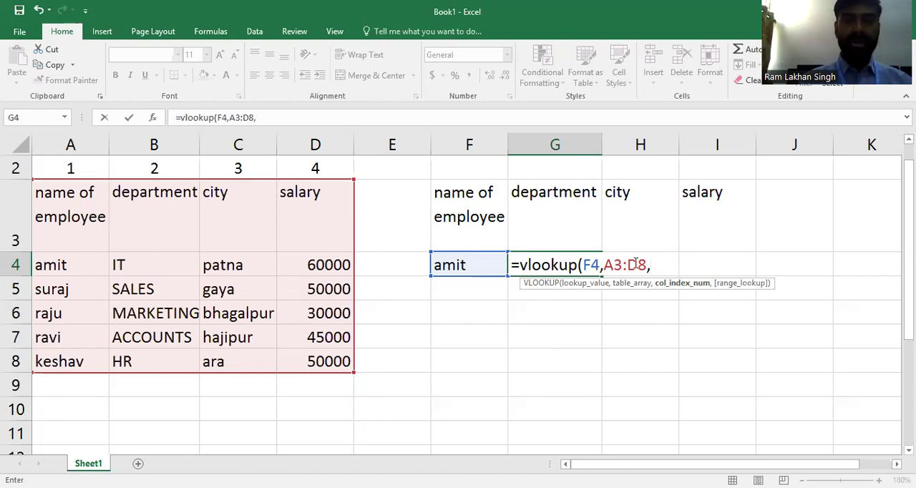
- Complete the VLOOKUP formula in G4 with column index 2 and range lookup 0 for an exact match
type("2")
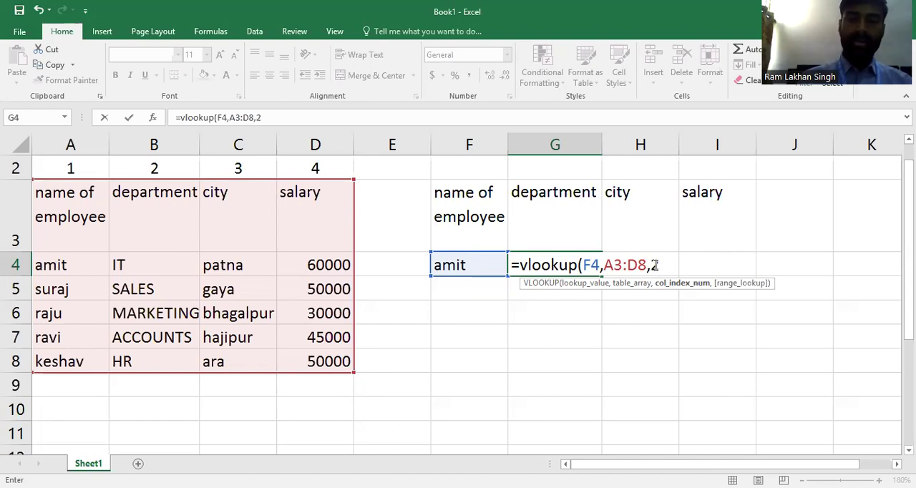
type(",")
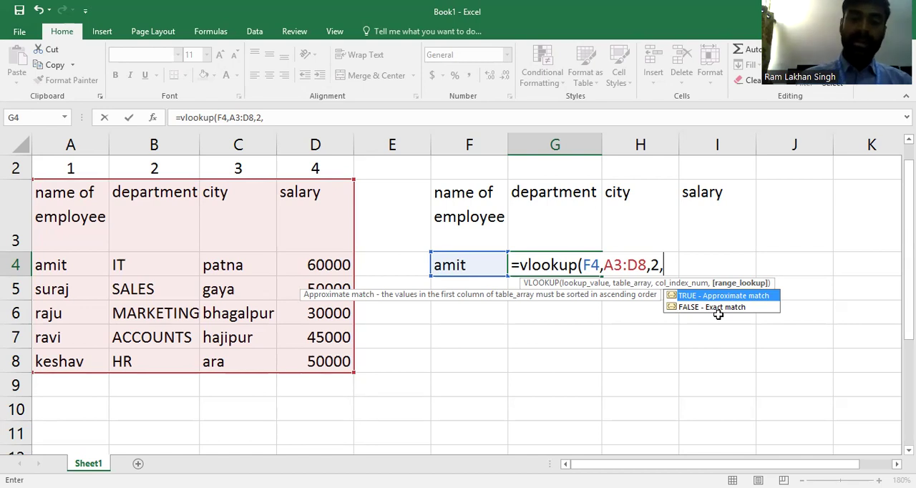
type("0")
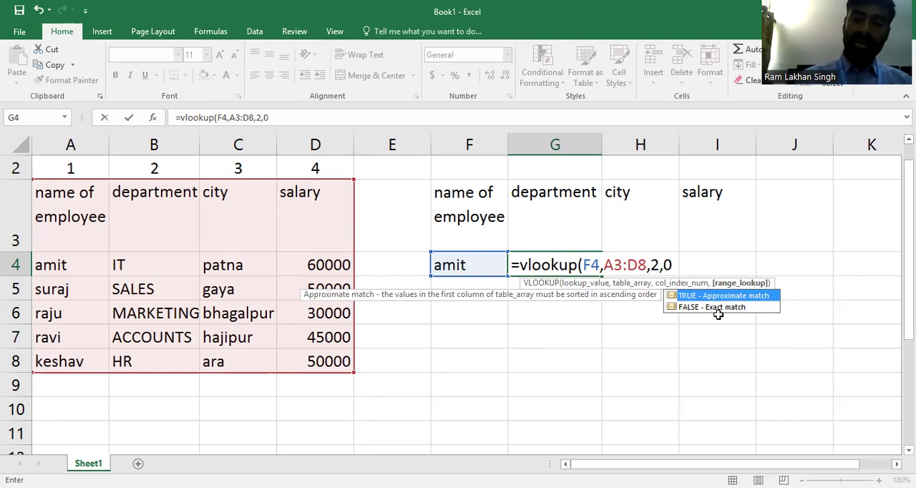
type(")")
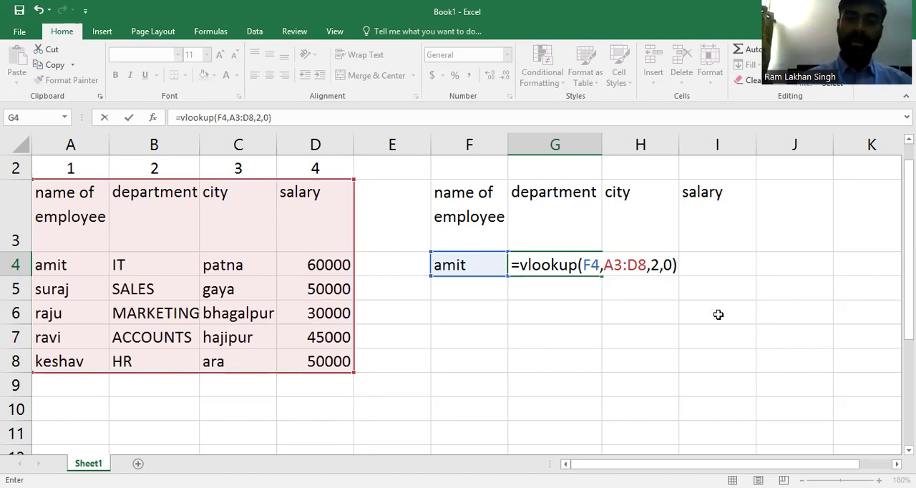
key("Return")
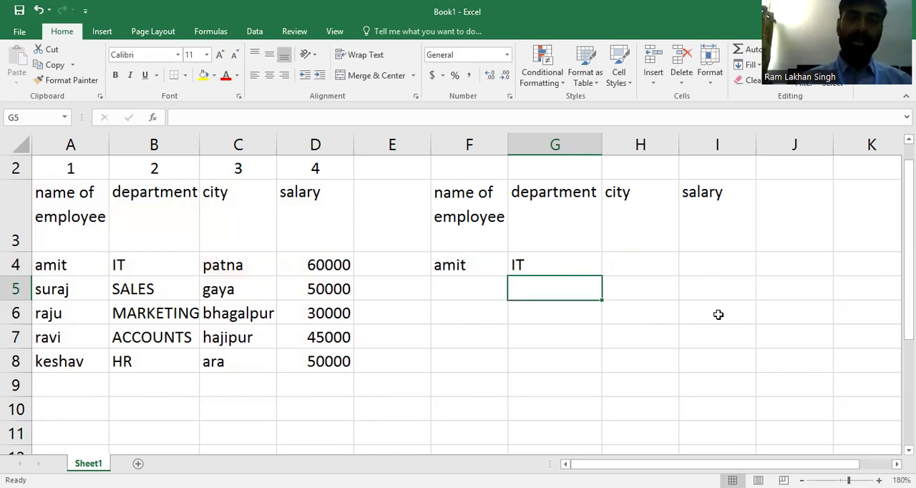
- Test the department lookup by replacing the name in F4 with the employee name listed in A6
left_click(451, 265)
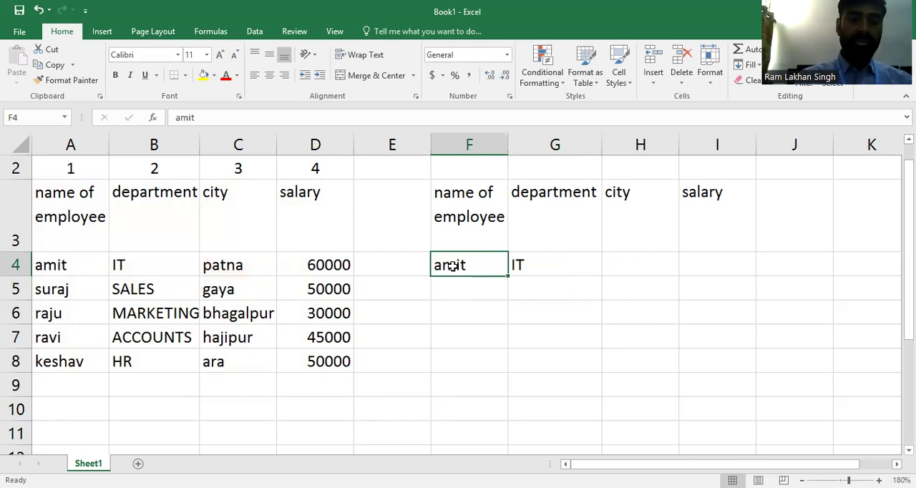
type("raju")
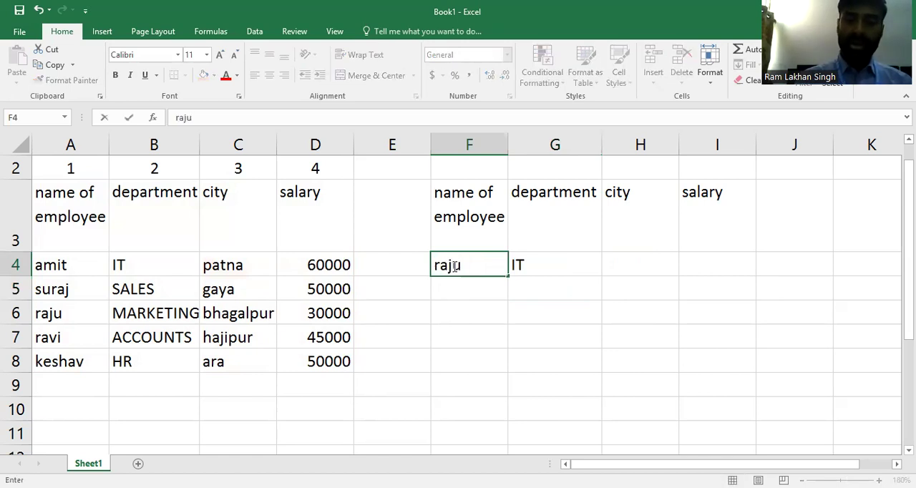
key("Return")
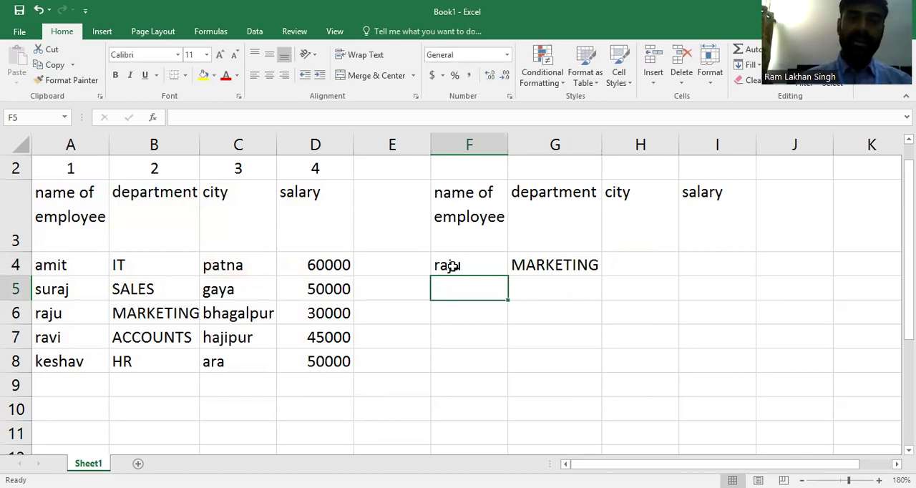
- Replace the lookup name in F4 with the employee name listed in A7
left_click(452, 266)
type("ravi")
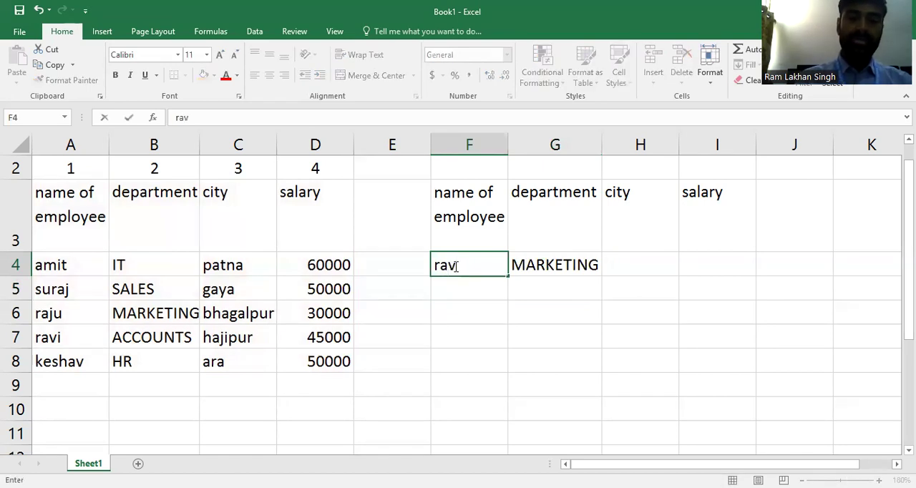
left_click(579, 262)
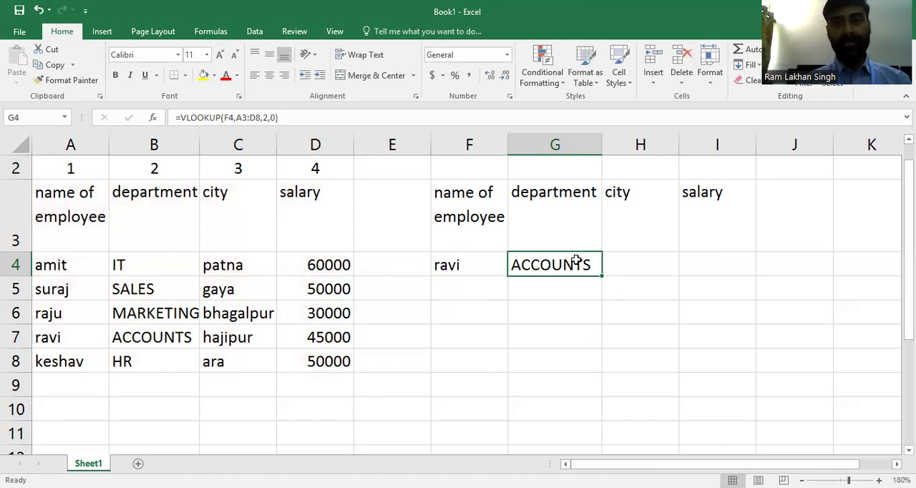
- Start a VLOOKUP formula in the city cell H4 with F4 as the lookup value
left_click(624, 263)
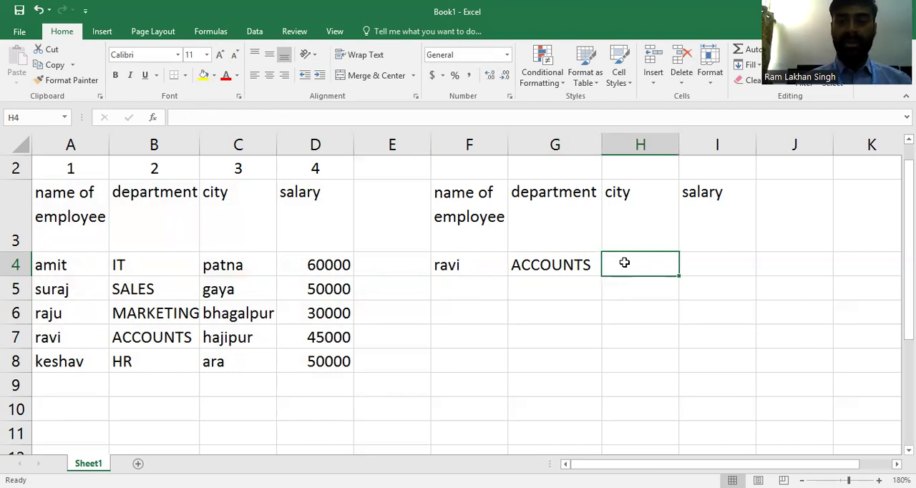
type("=")
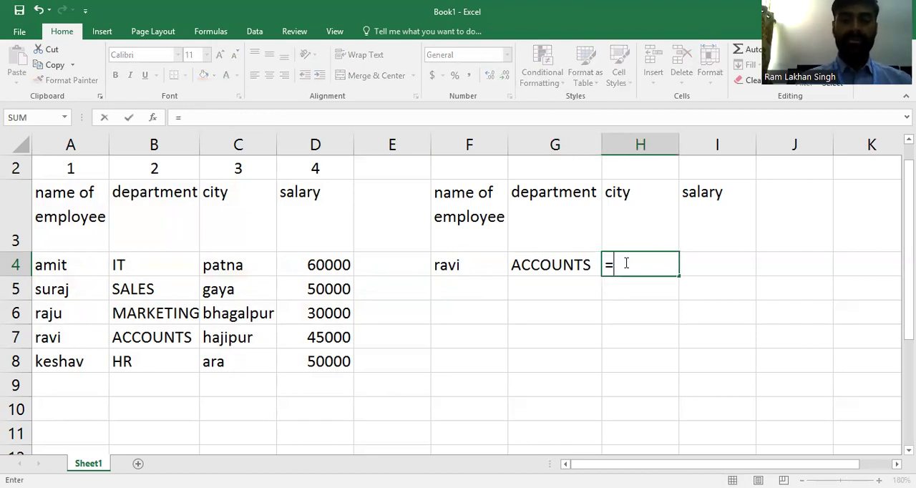
type("v")
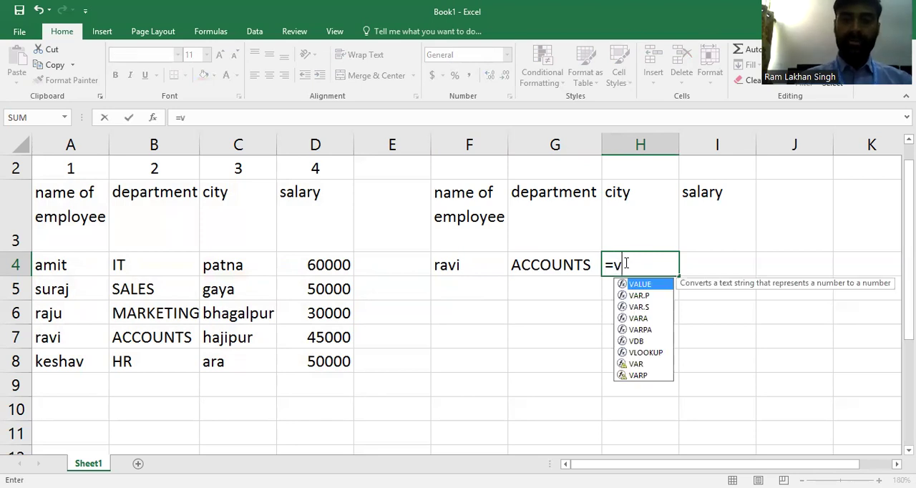
type("loo")
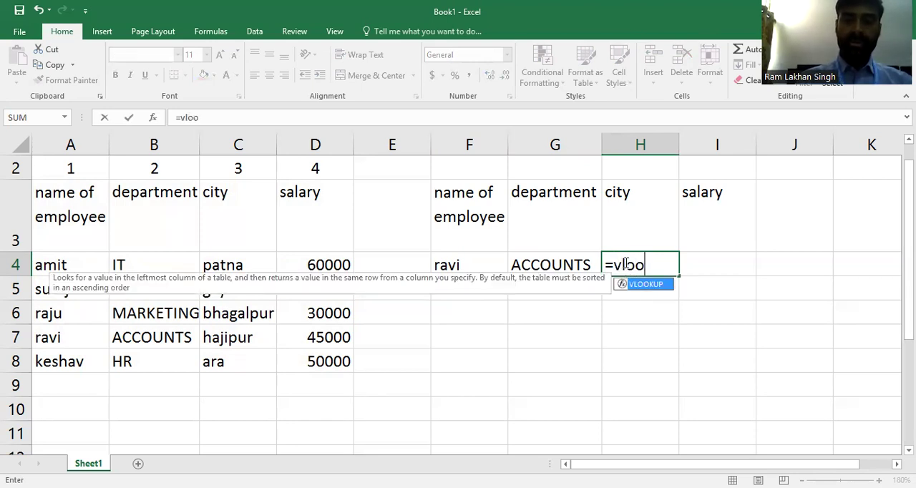
type("kup")
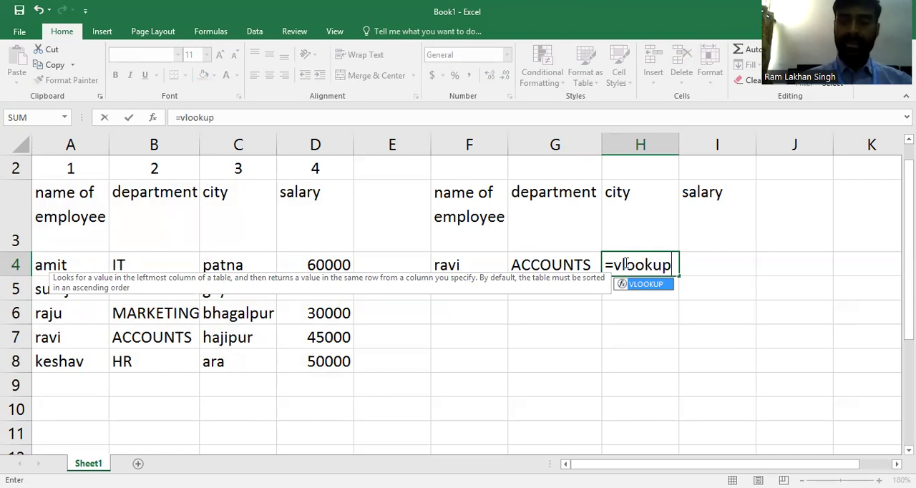
type("(")
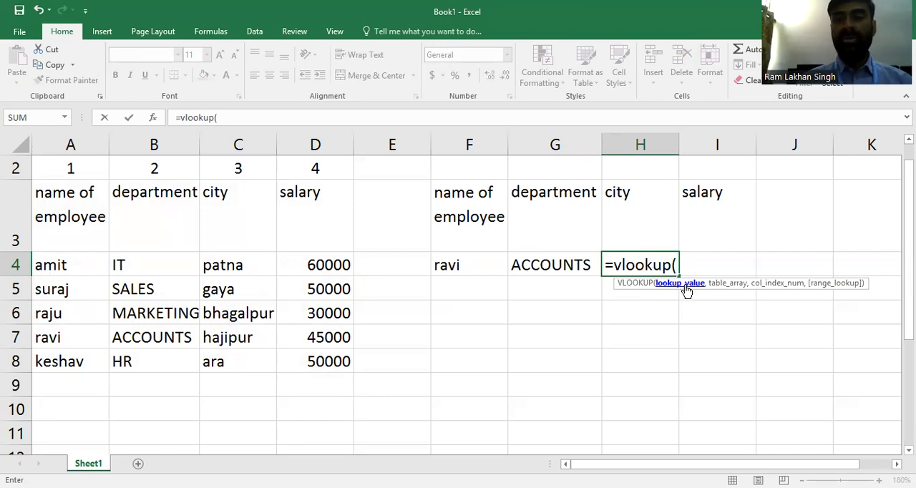
left_click(499, 268)
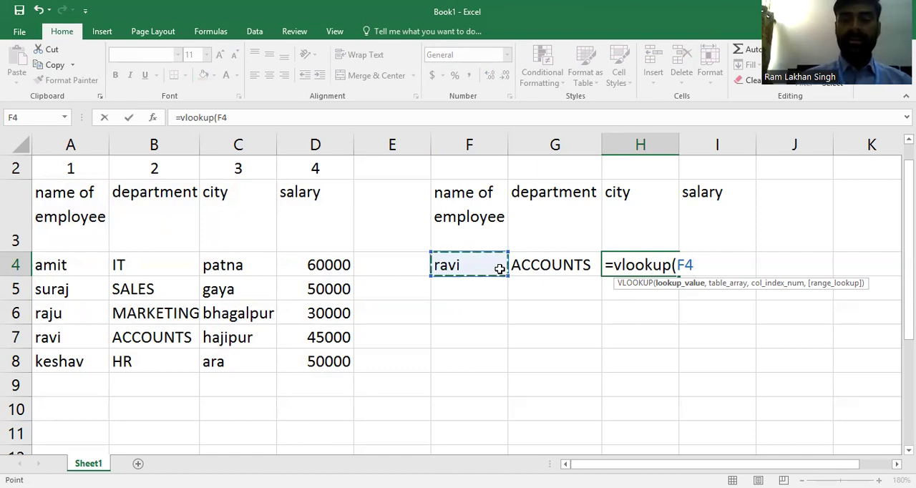
type(",")
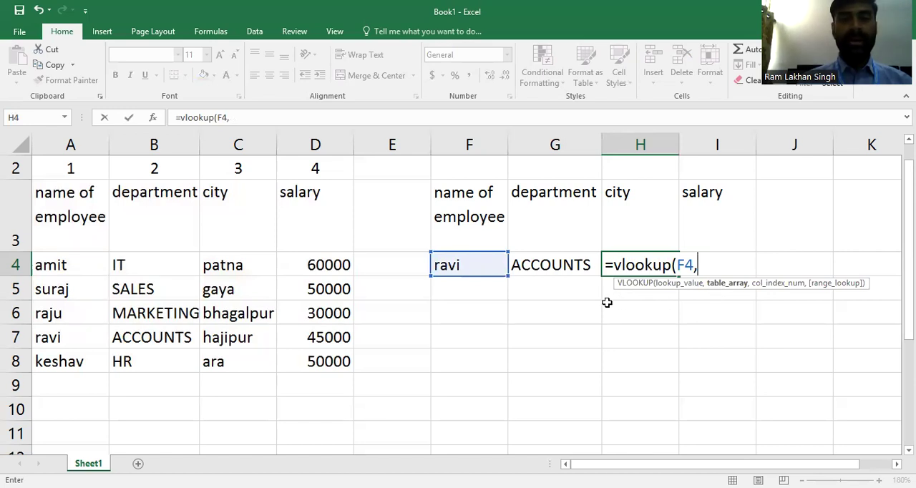
- Set the employee table A3:D8 as the table array of the VLOOKUP formula in H4
left_click_drag(76, 215, 143, 223)
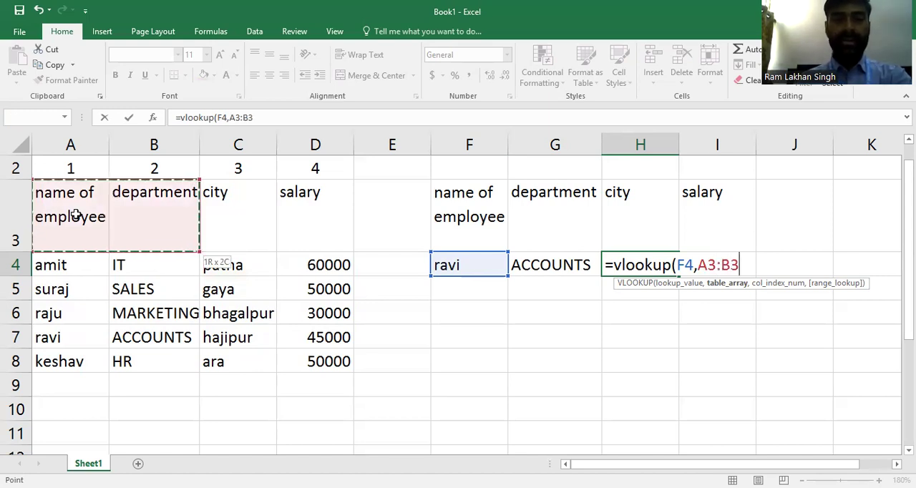
key("shift+Right")
key("shift+Right")
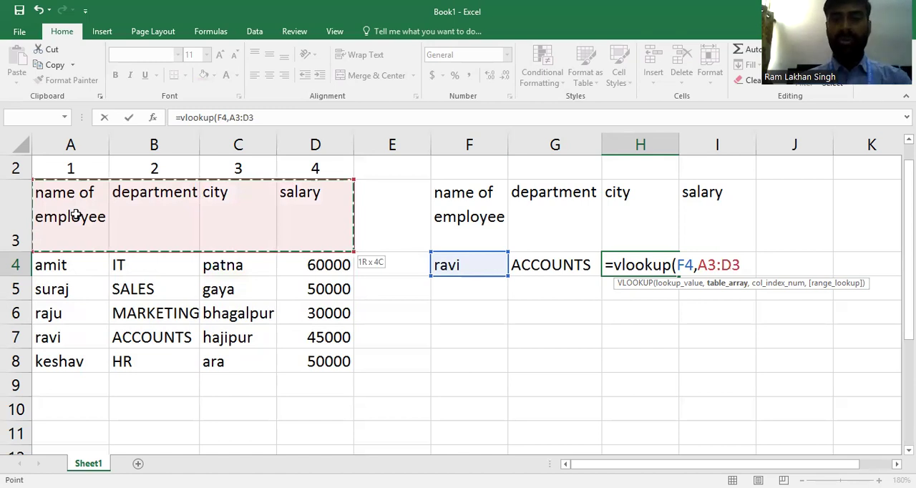
key("ctrl+shift+Down")
type(",")
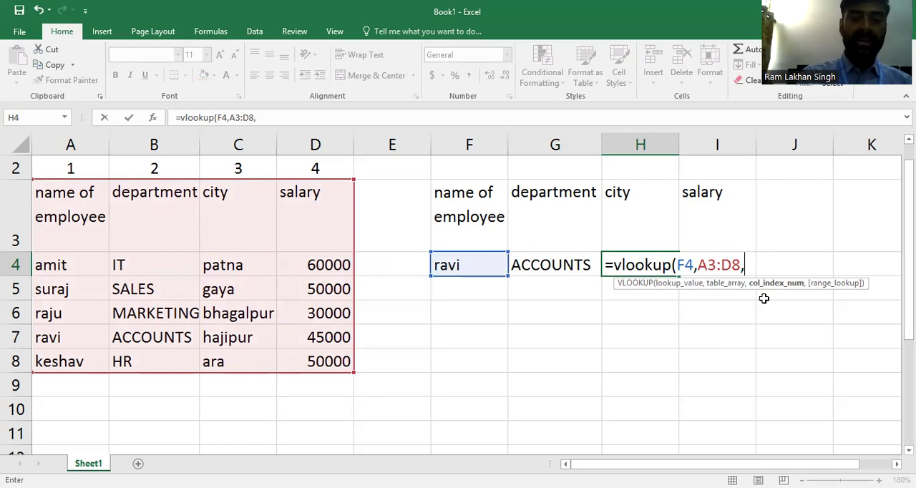
- Complete the VLOOKUP formula in H4 with column index 3 and range lookup 0 for an exact match
type("3")
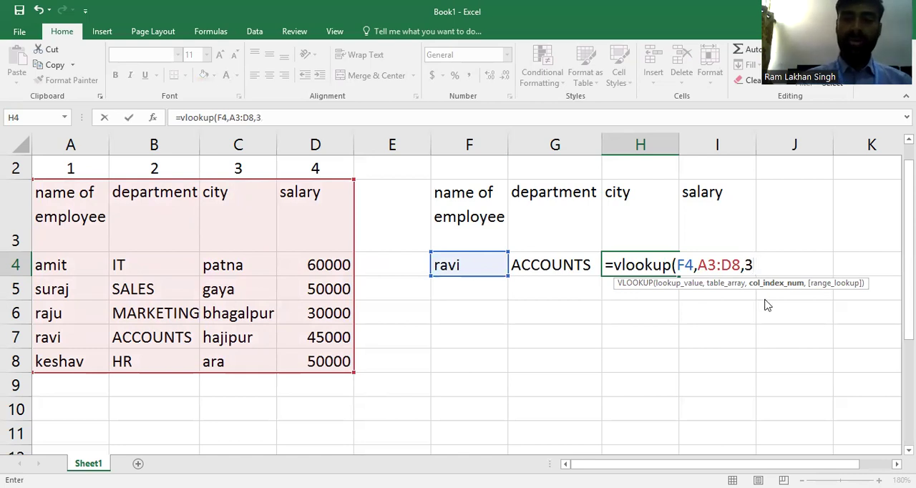
type(",")
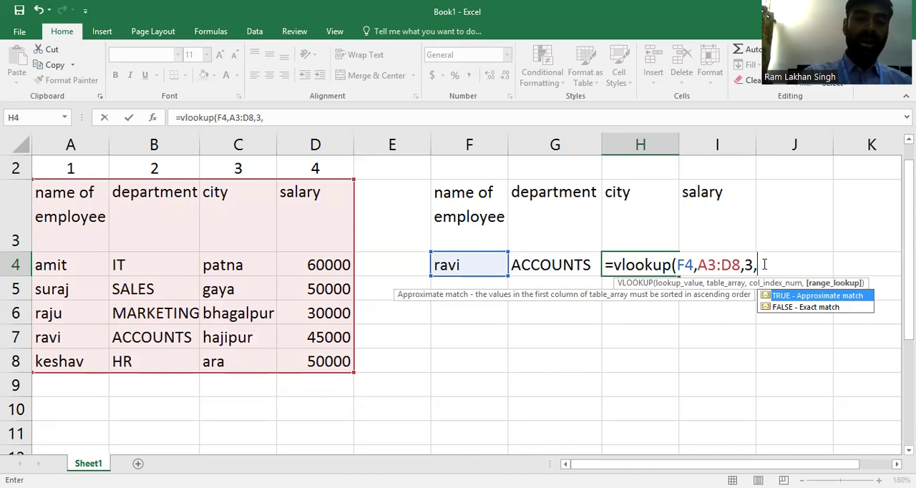
type("0")
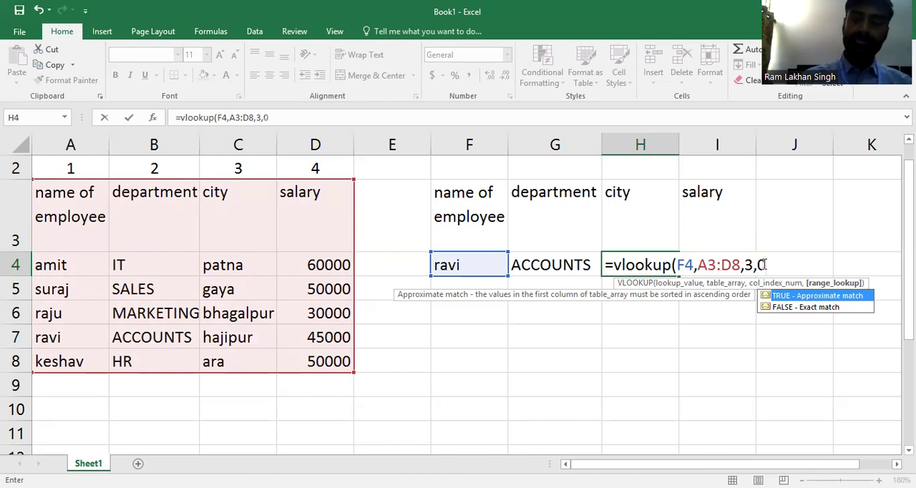
type(")")
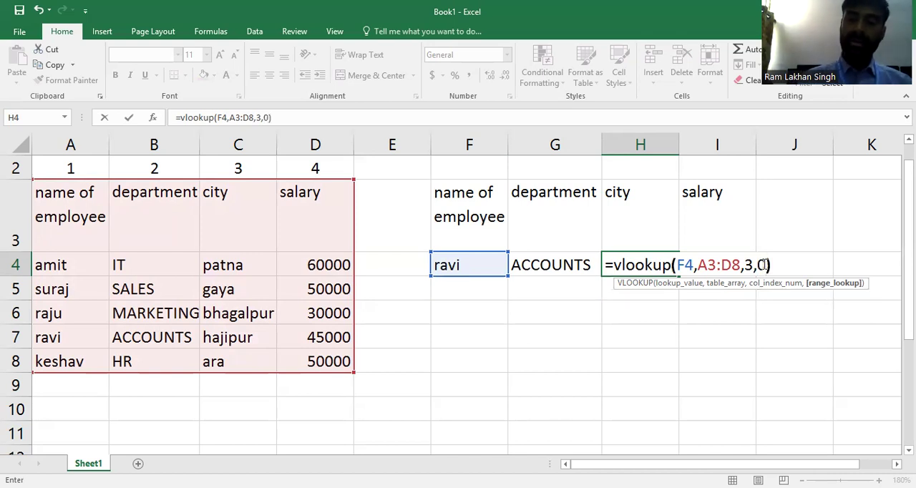
key("Return")
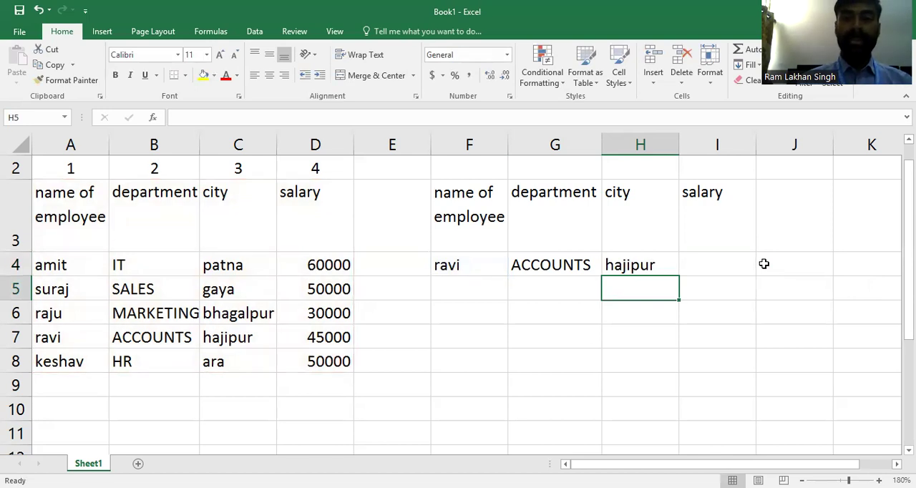
- Start a VLOOKUP formula in the salary cell I4 with F4 as the lookup value
left_click(718, 267)
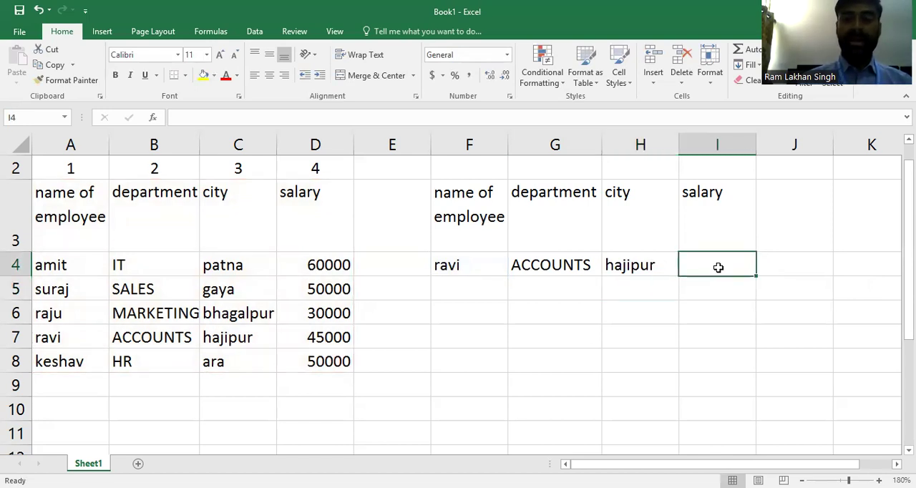
type("=")
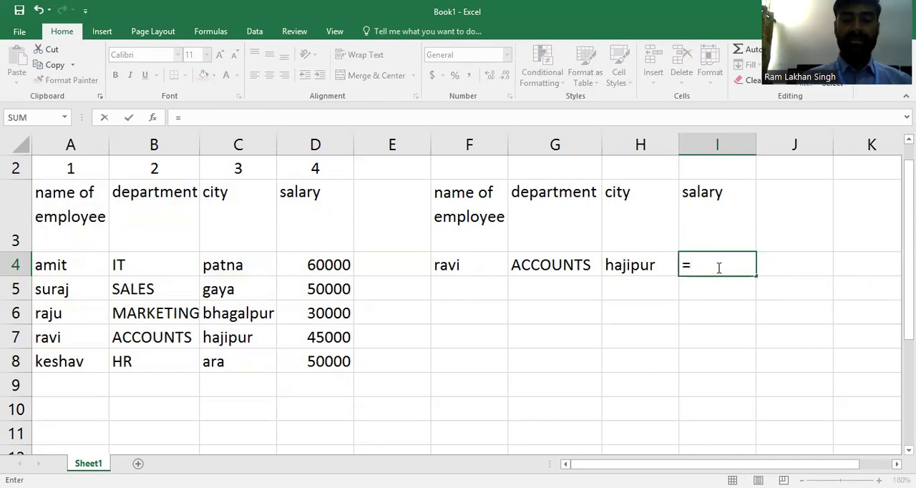
type("v")
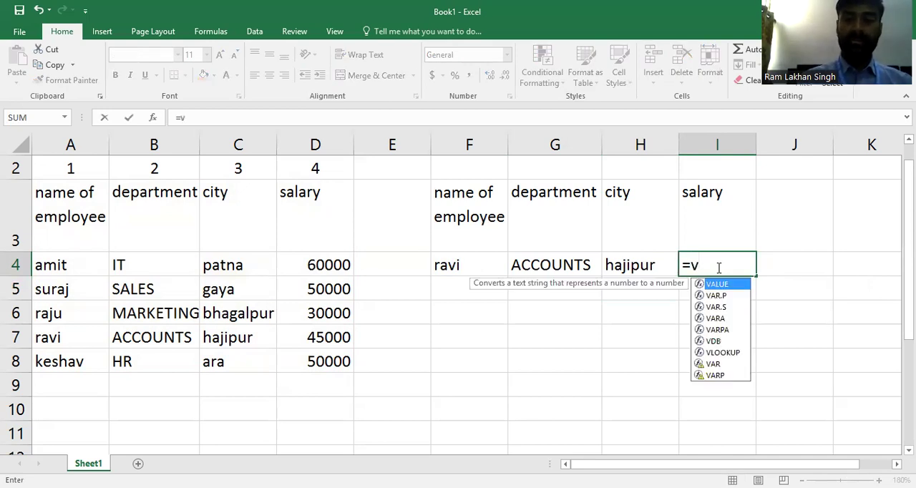
type("loo")
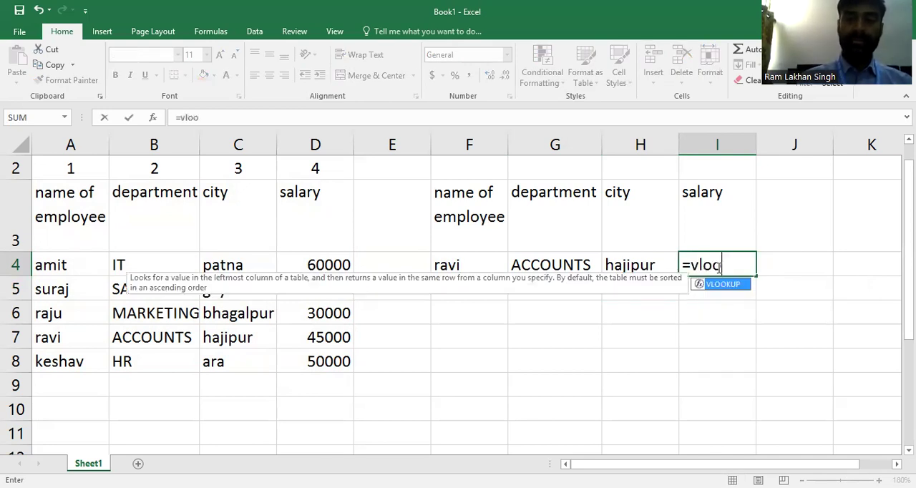
type("kup")
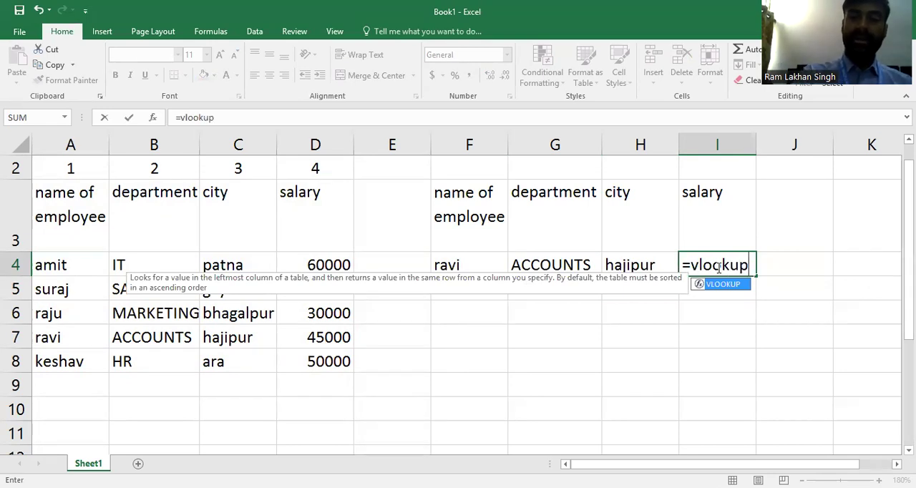
type("(")
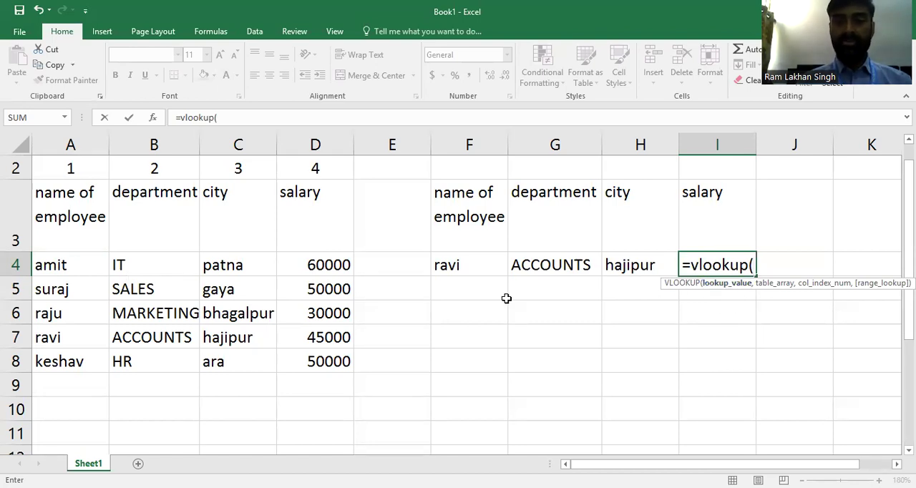
left_click(476, 262)
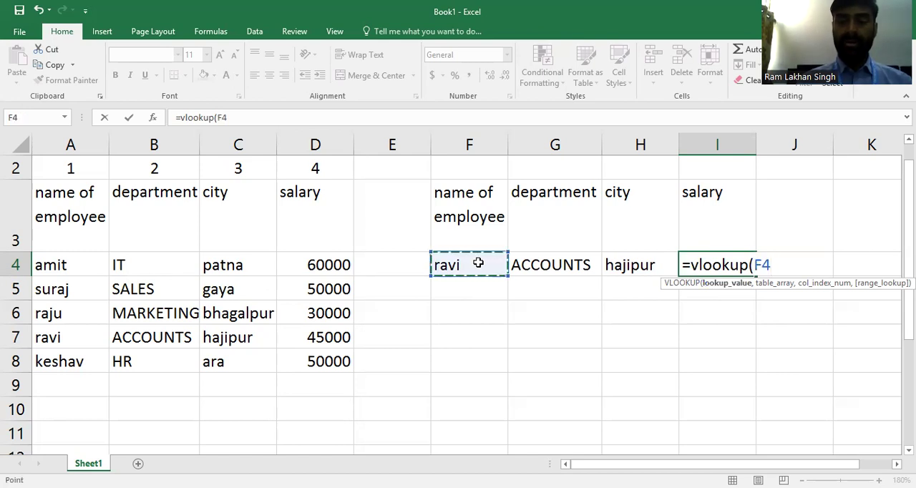
type(",")
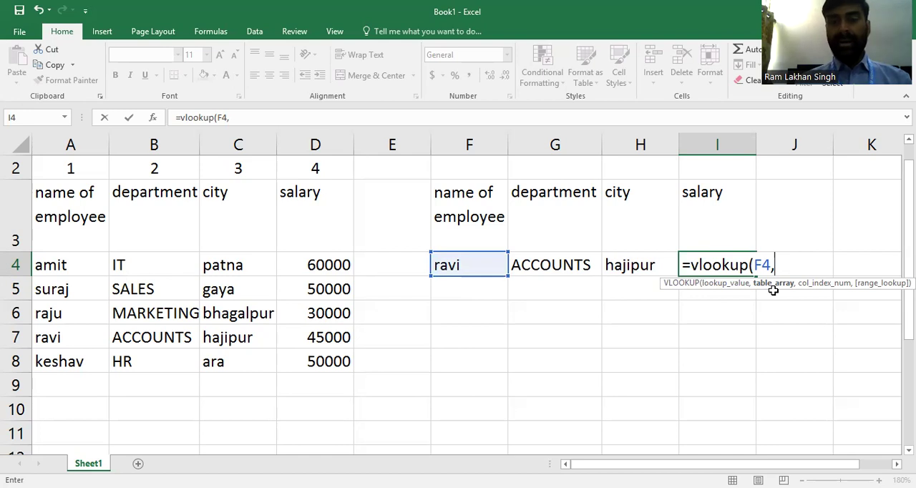
- Set the employee table A3:D8 as the table array of the VLOOKUP formula in I4
left_click(88, 210)
left_click_drag(89, 210, 353, 371)
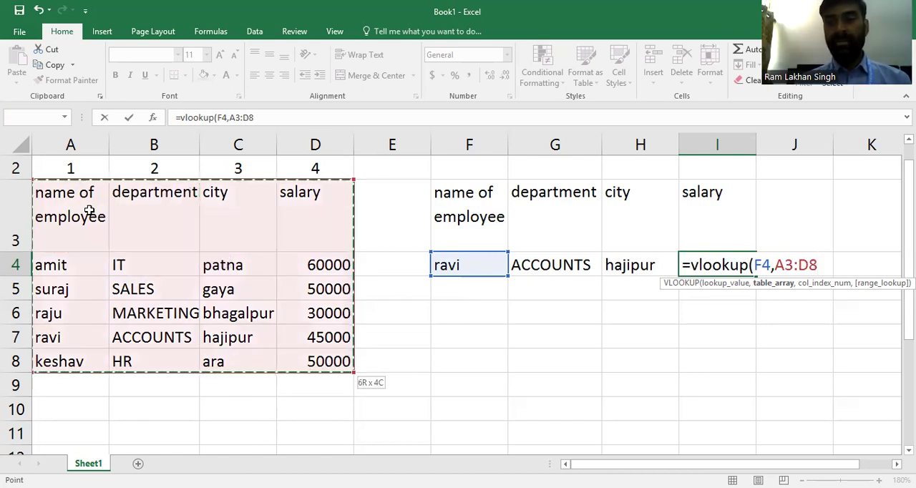
type(",")
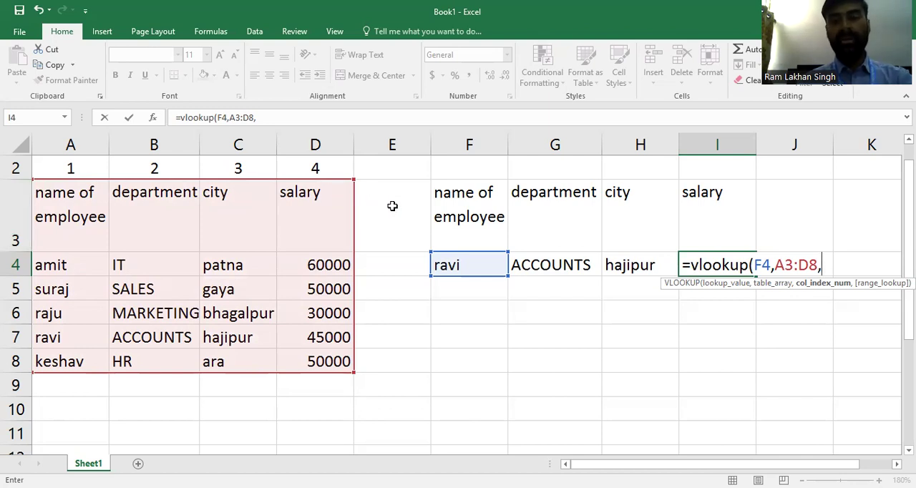
- Complete the VLOOKUP formula in I4 with column index 4 and range lookup 0 for an exact match
type("4")
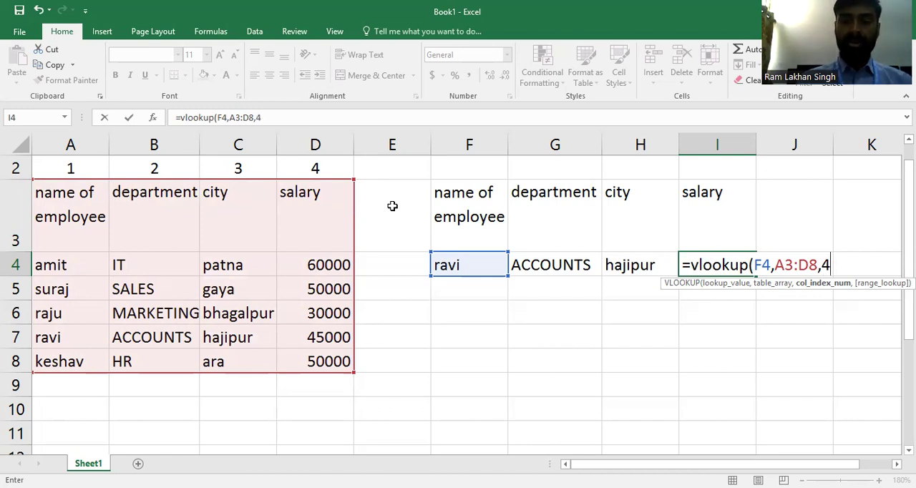
type(",")
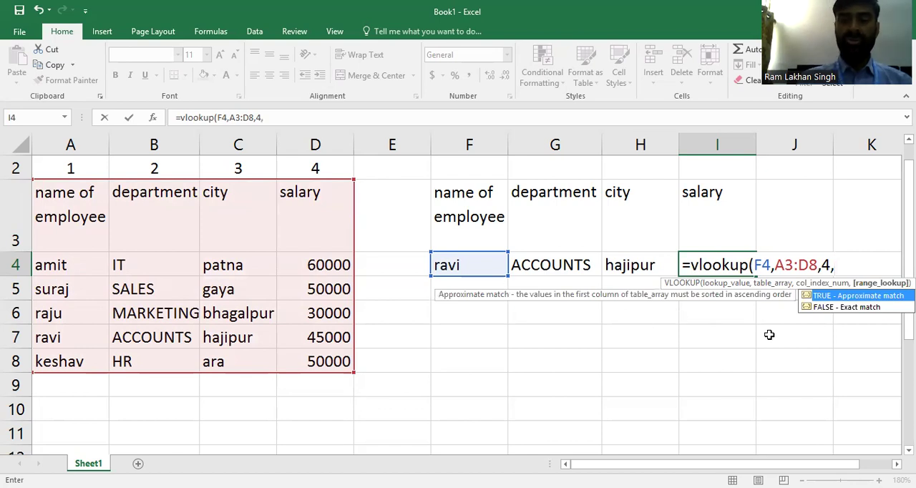
type("0")
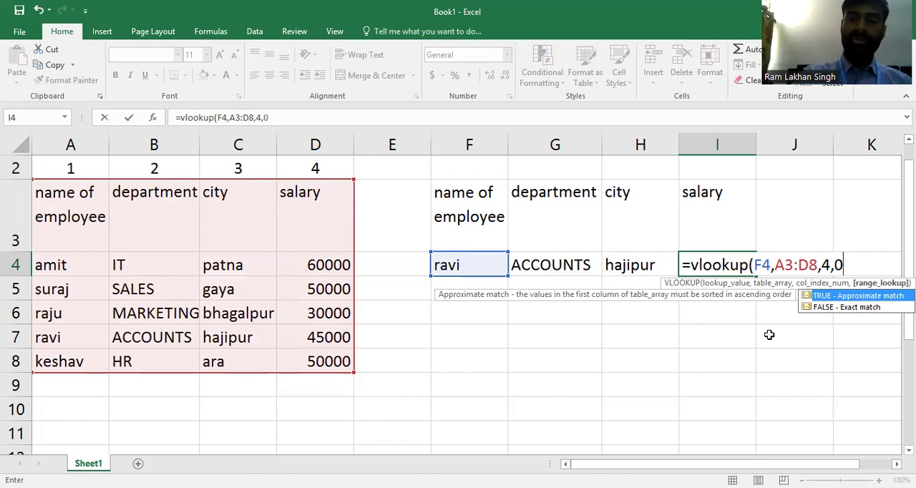
type(")")
key("Return")
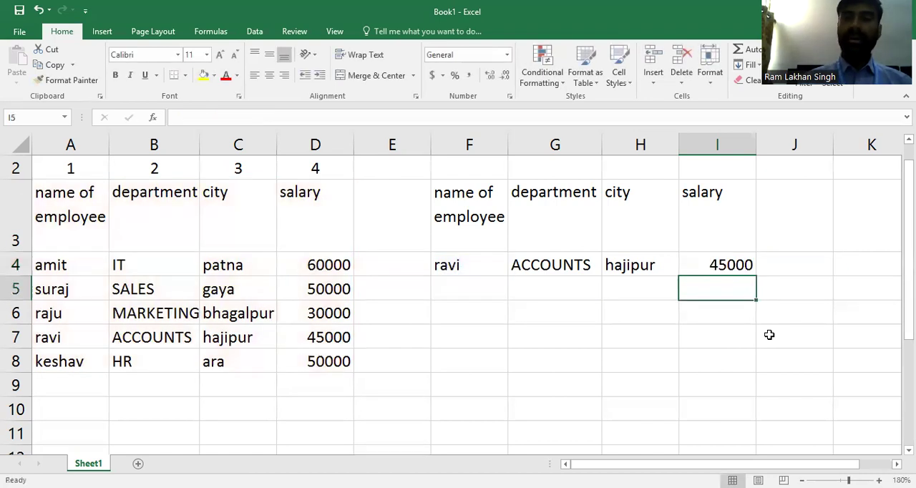